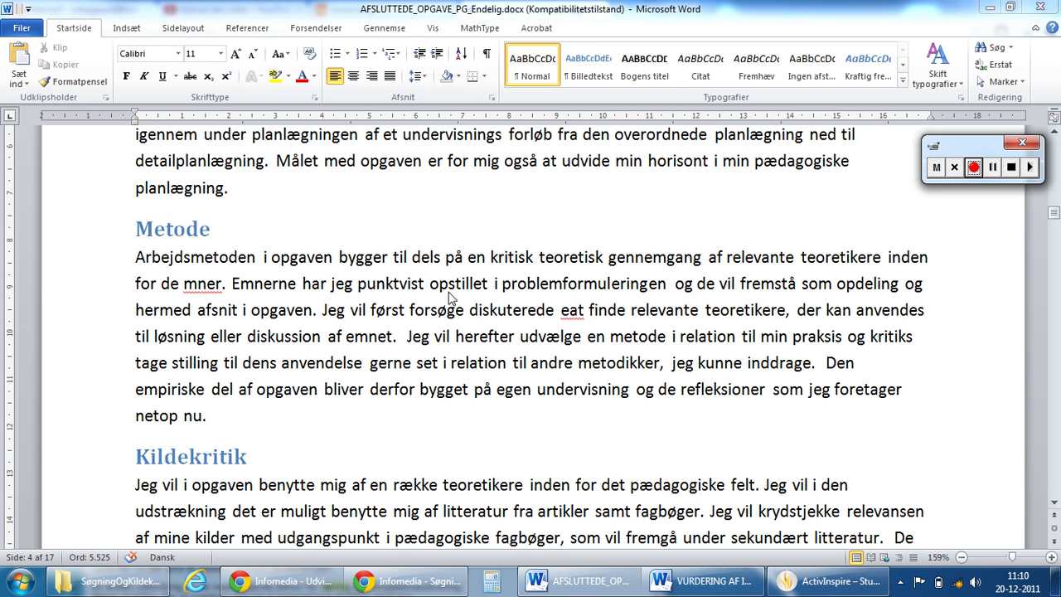
Step: Insert a footnote reading 'Test fodnote' right after 'netop nu' in the Metode section
click(236, 423)
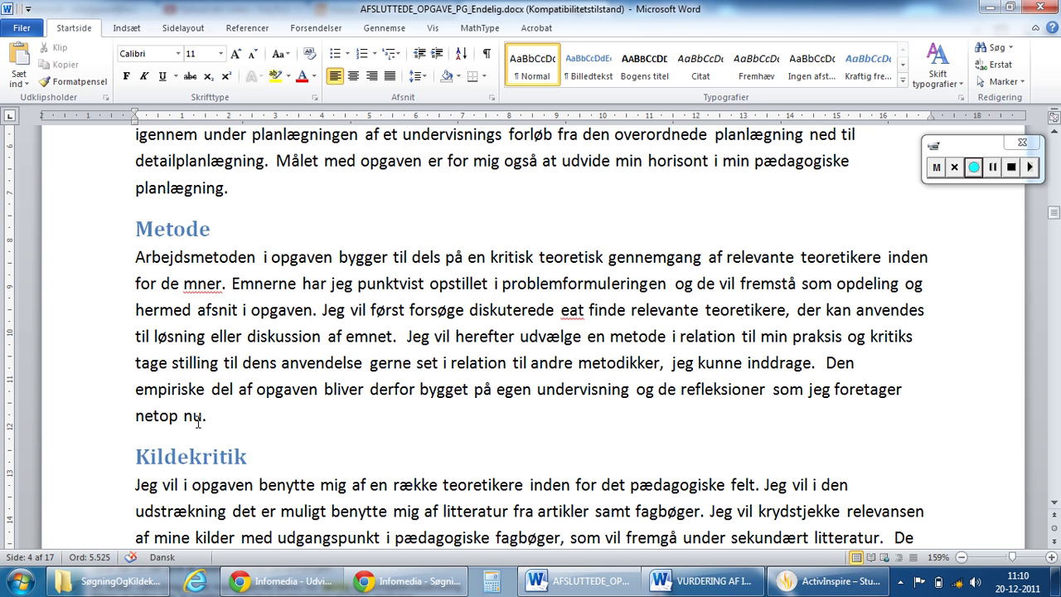
click(210, 414)
key(BackSpace)
click(247, 27)
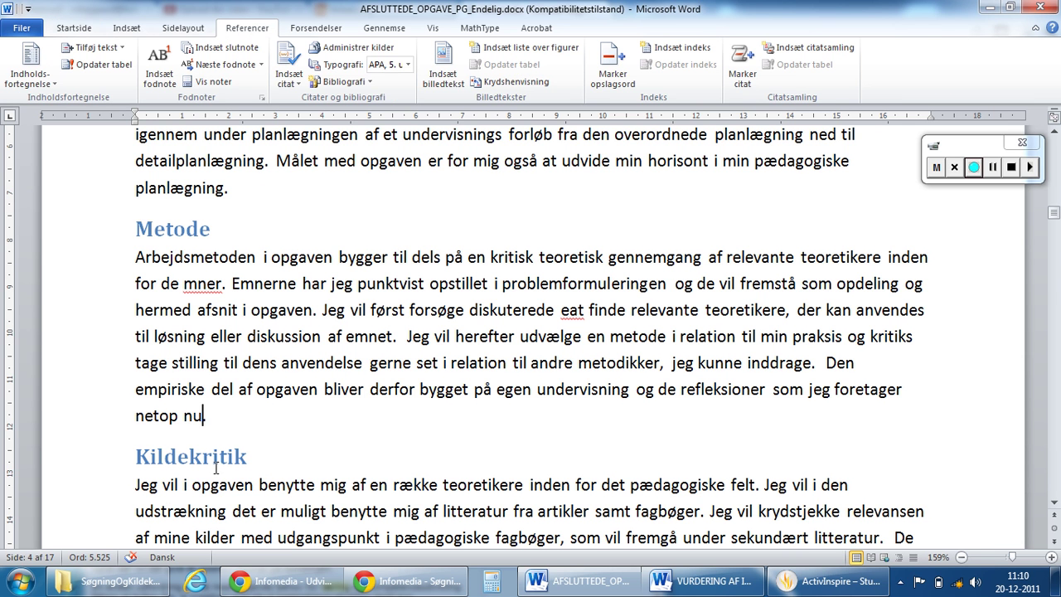
click(166, 59)
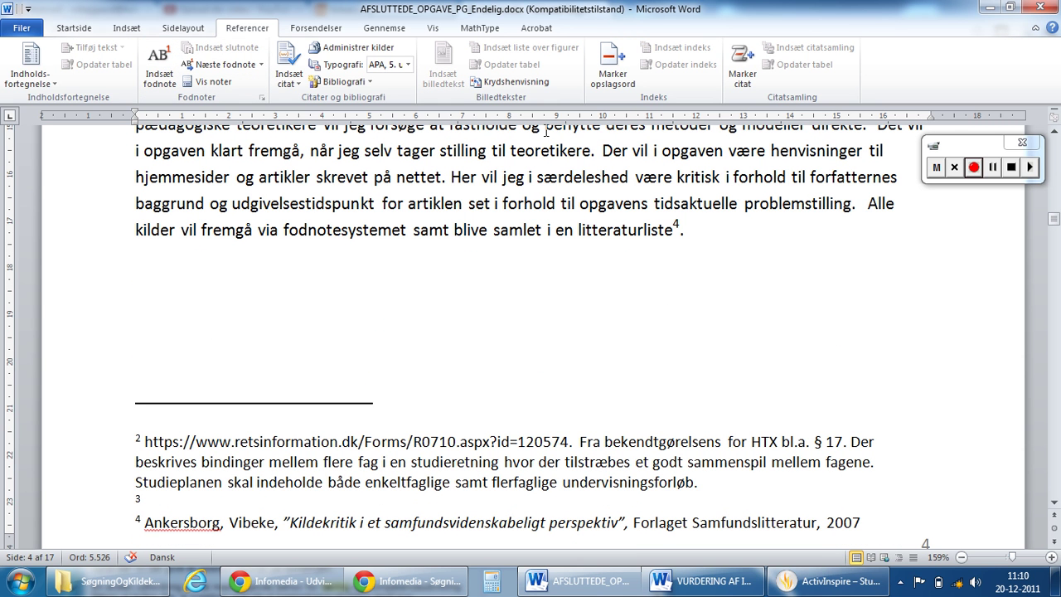
text(Test)
text( fo)
text(dnote)
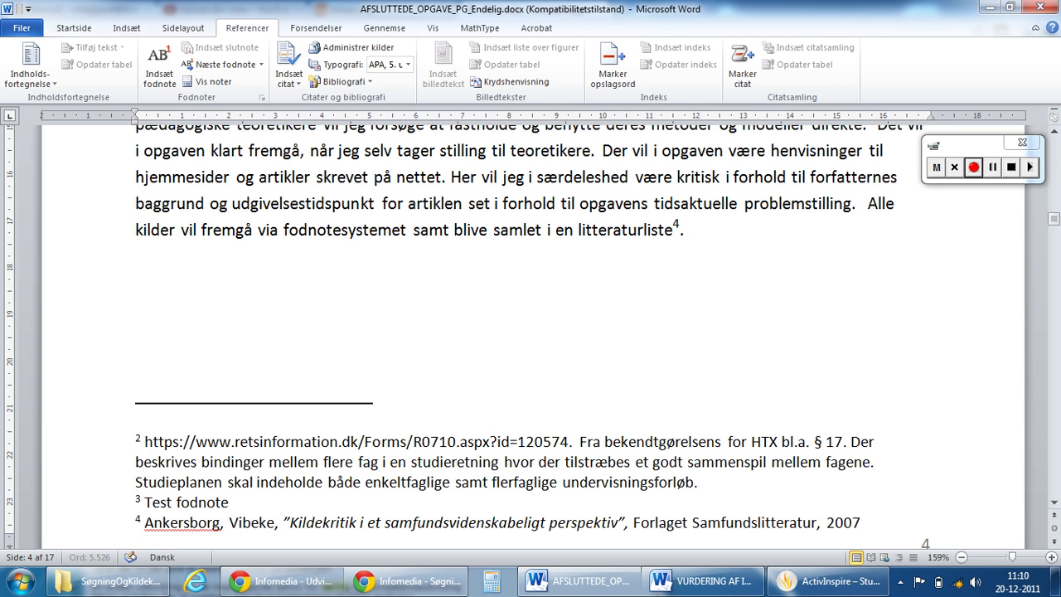
Step: Return to the body text, check the new footnote mark 3, and place the caret at the Metode heading
click(517, 313)
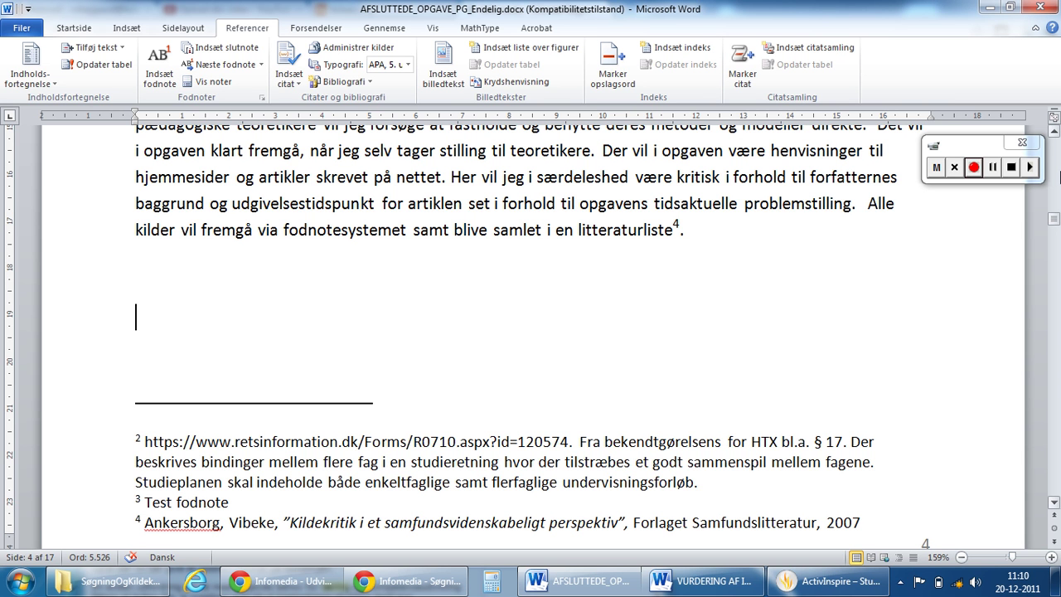
click(1058, 162)
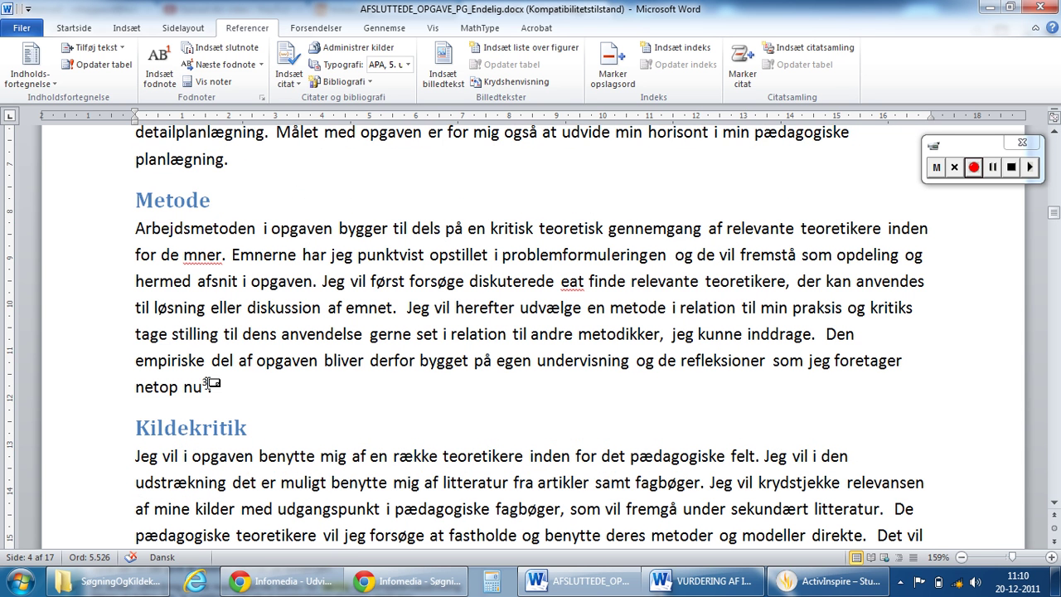
click(208, 388)
key(Left)
key(shift+Right)
click(227, 394)
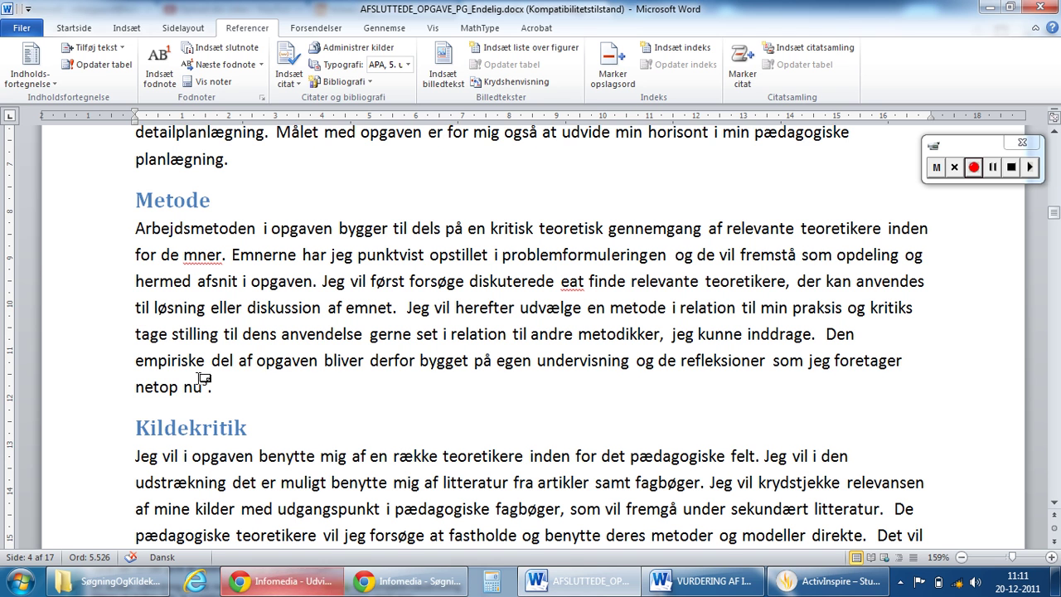
drag(209, 384, 210, 386)
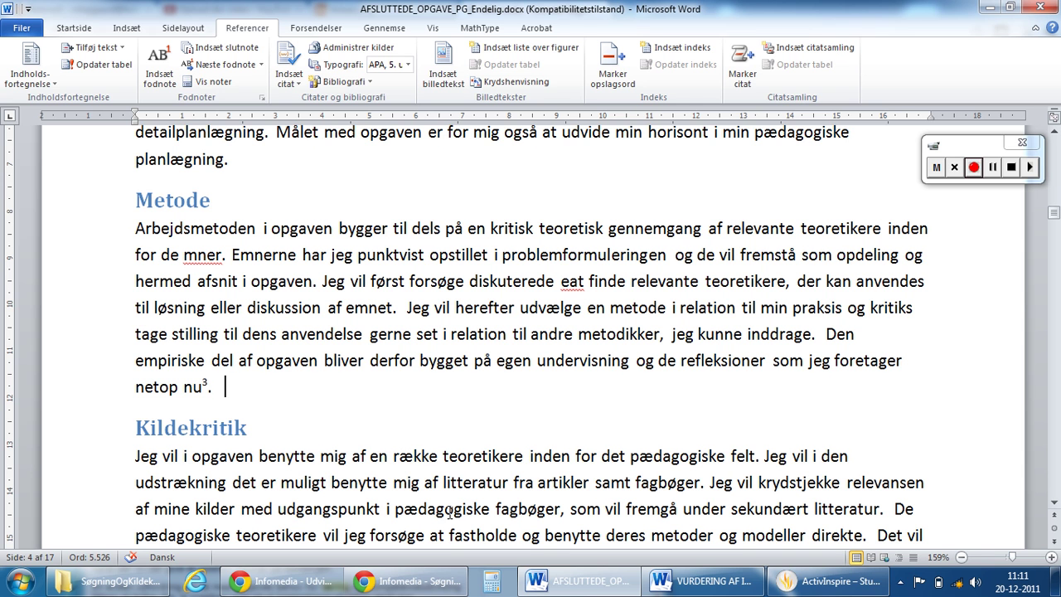
click(215, 200)
Step: Move the Metode heading and paragraph below the Kildekritik paragraph
drag(138, 204, 226, 386)
key(ctrl+c)
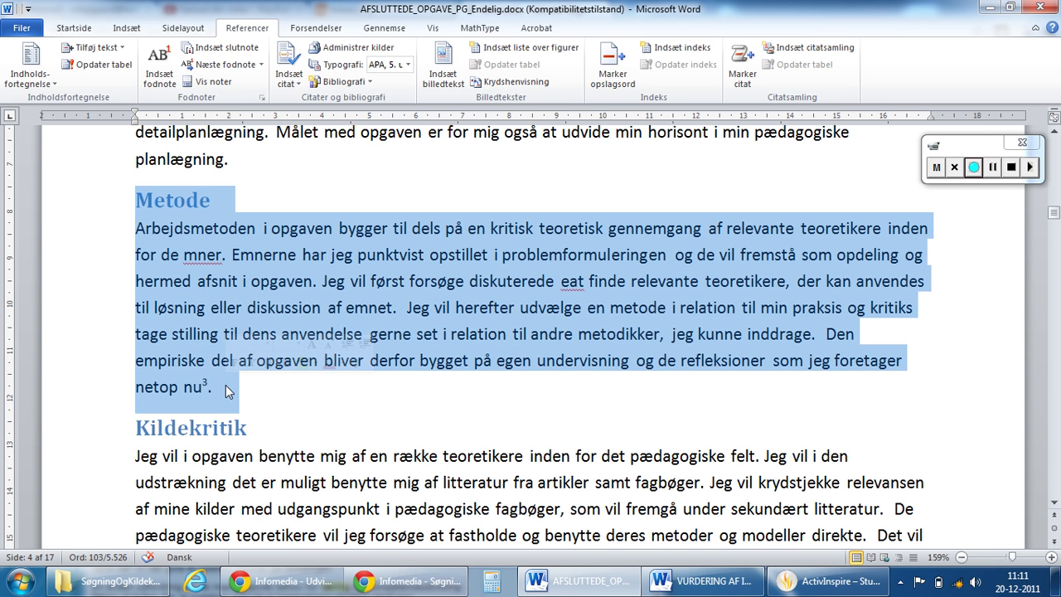
key(Delete)
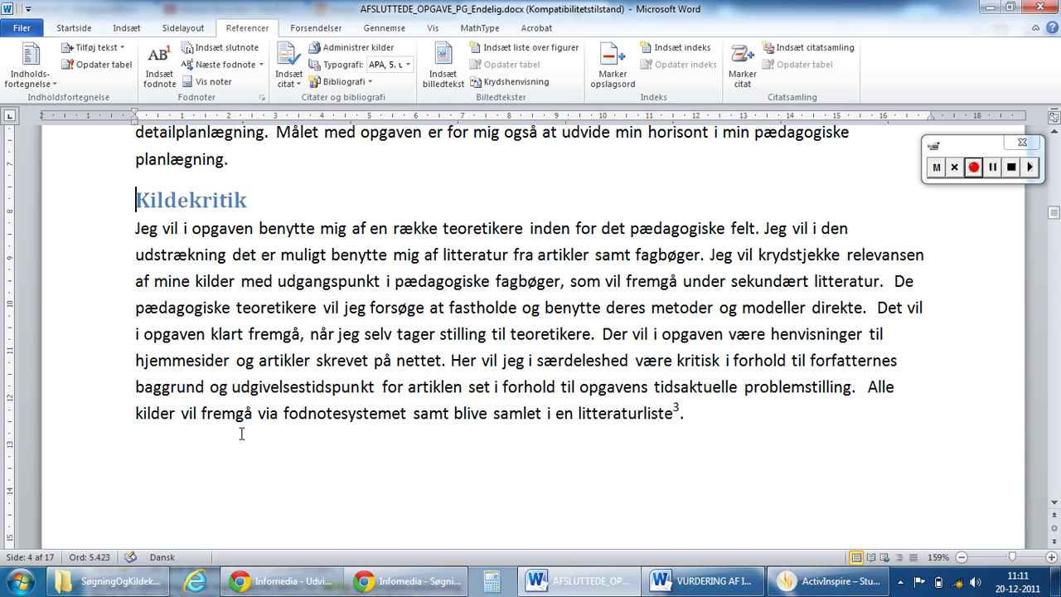
click(136, 464)
key(ctrl+v)
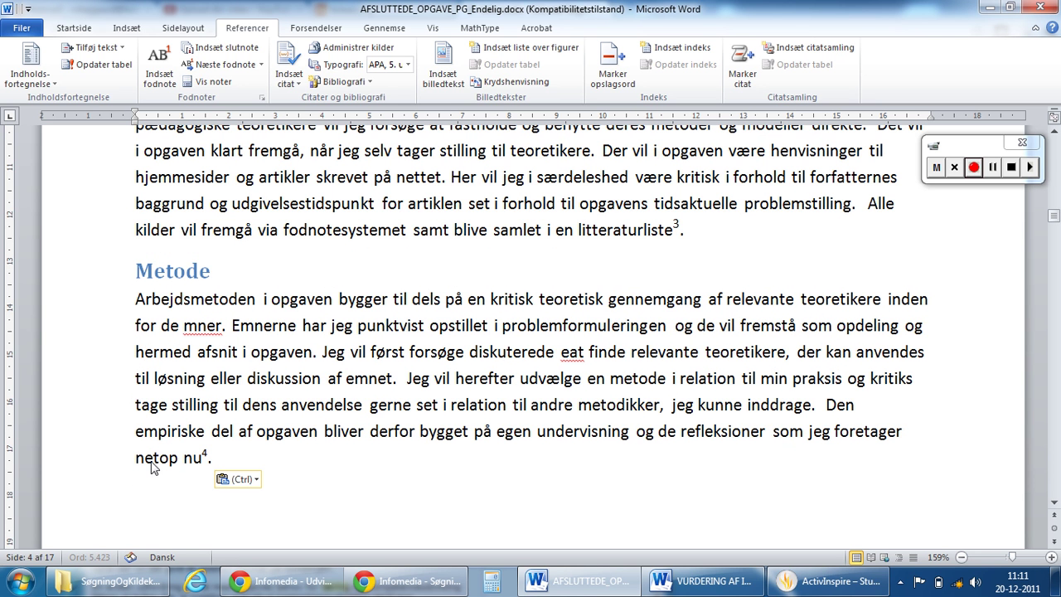
key(Return)
Step: Check footnote mark 3 after 'litteraturliste' and bring the renumbered page 4 footnotes into view
mouse_move(677, 225)
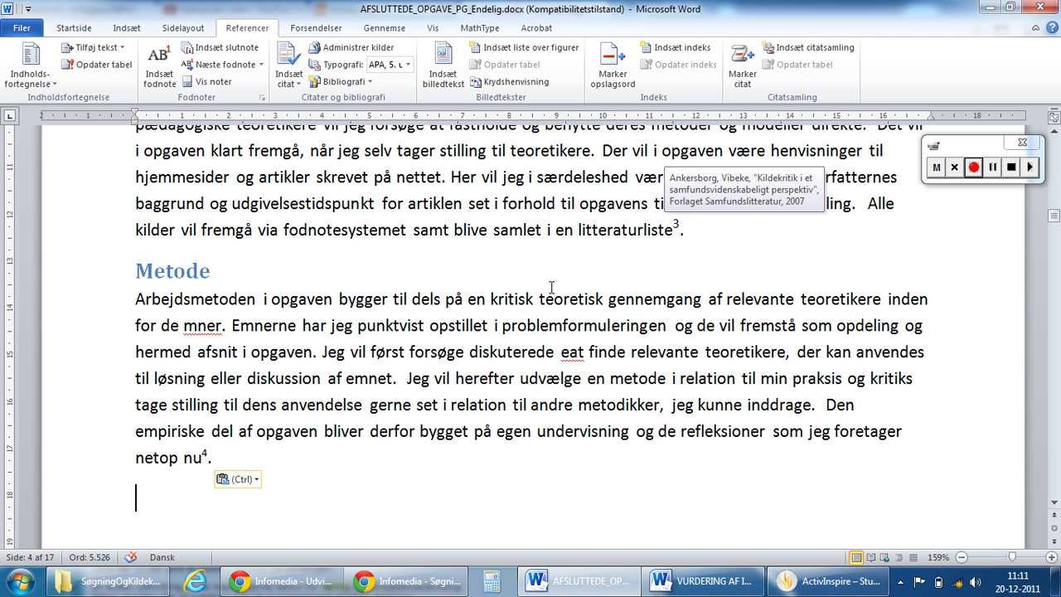
click(674, 228)
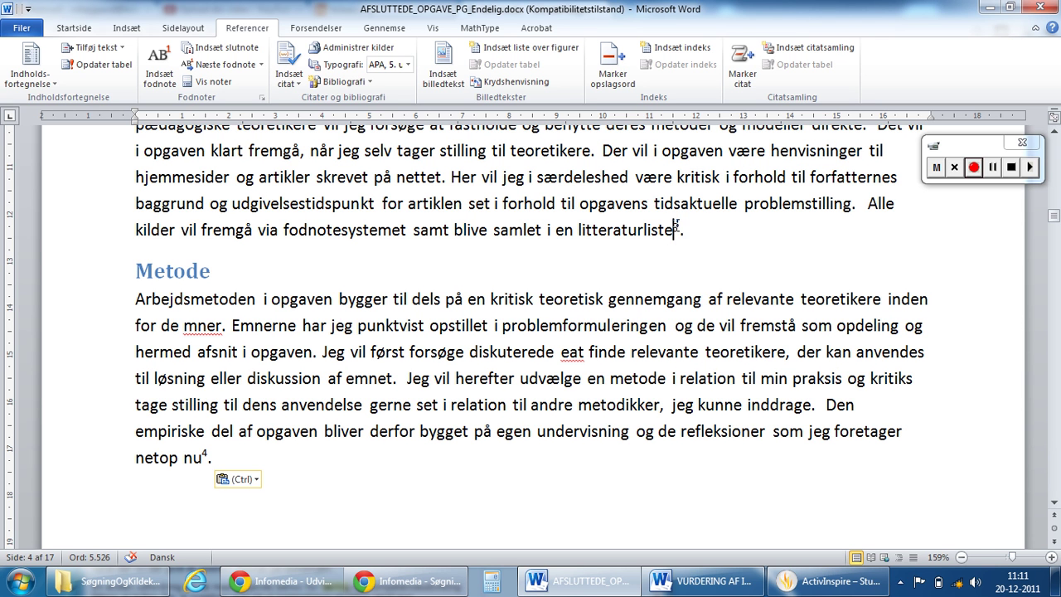
double_click(676, 226)
drag(677, 226, 203, 456)
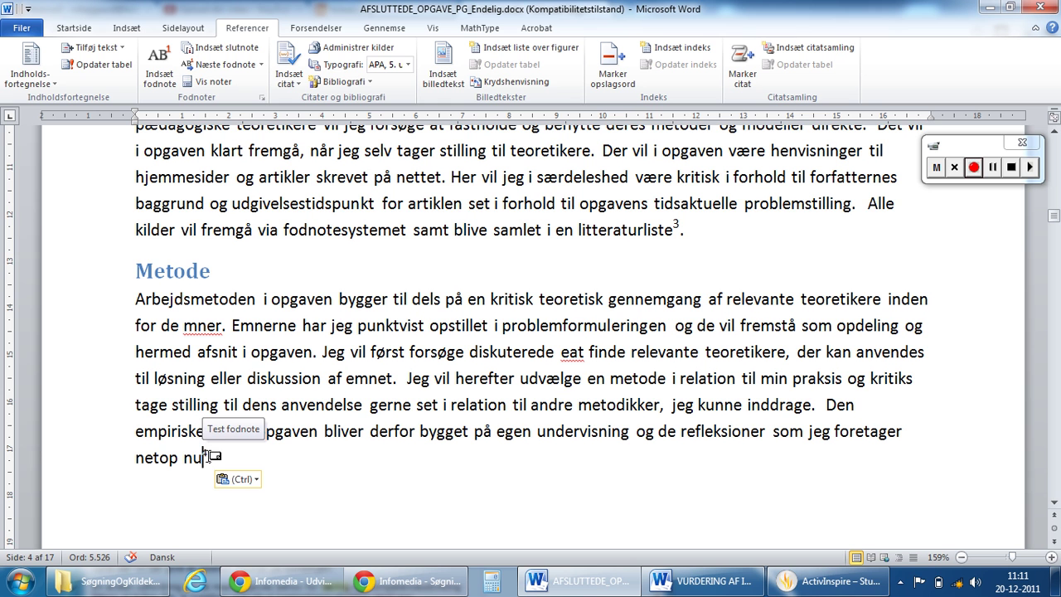
click(1055, 502)
click(1056, 503)
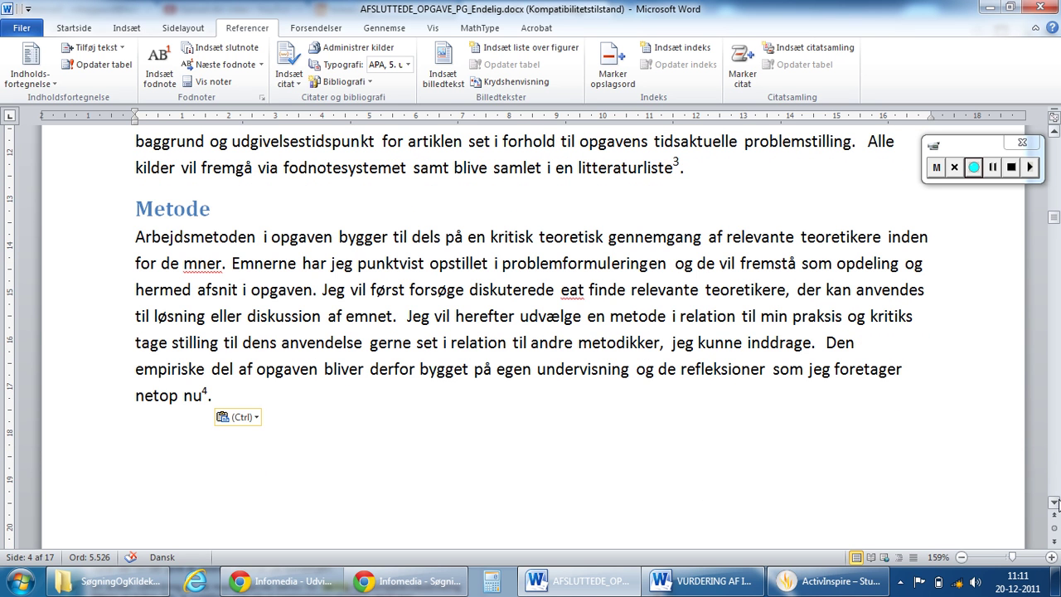
scroll(1056, 502, down, 3)
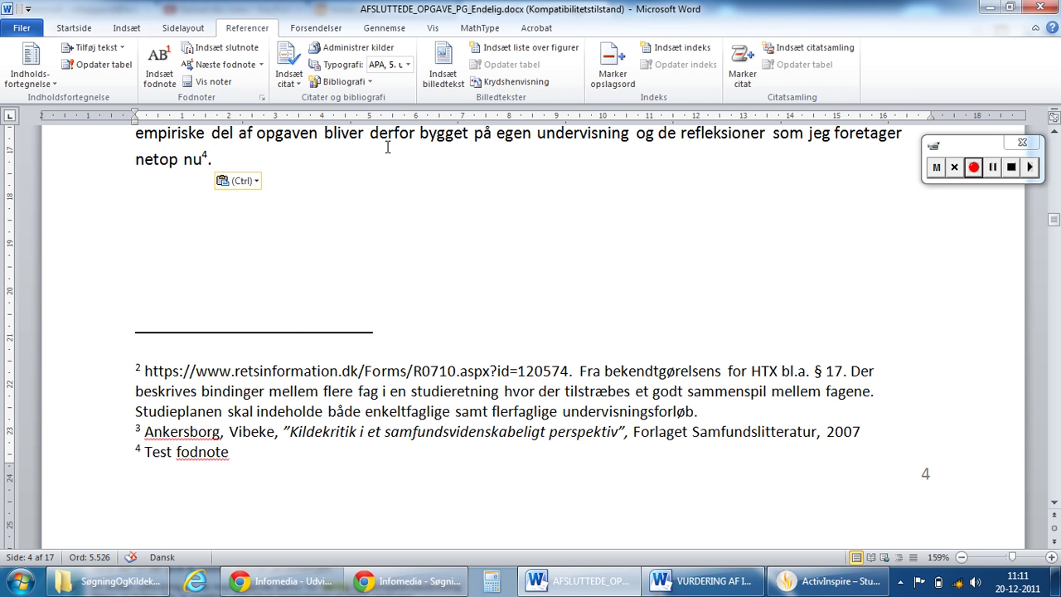
click(381, 137)
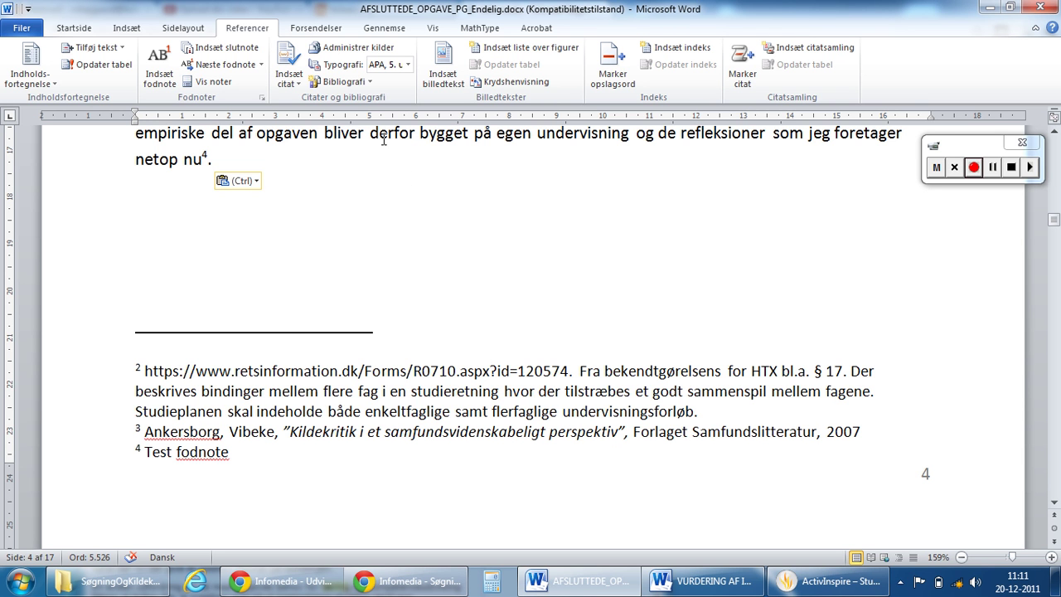
click(80, 33)
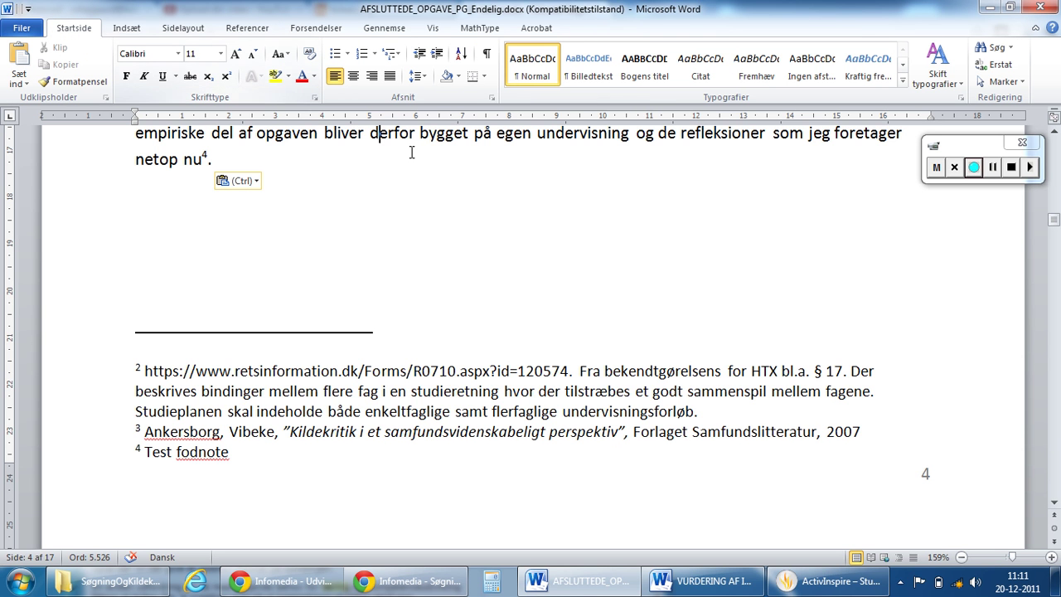
click(264, 370)
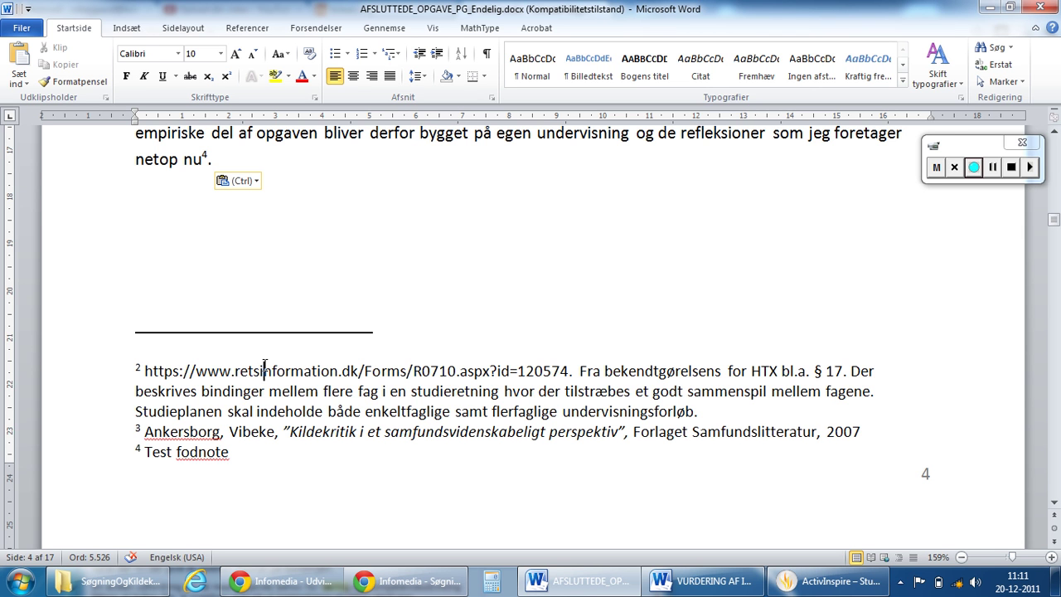
click(291, 392)
click(286, 371)
Step: Add a comma after the quoted title in footnote 7 on page 5, before 'i: Kritik'
click(1056, 477)
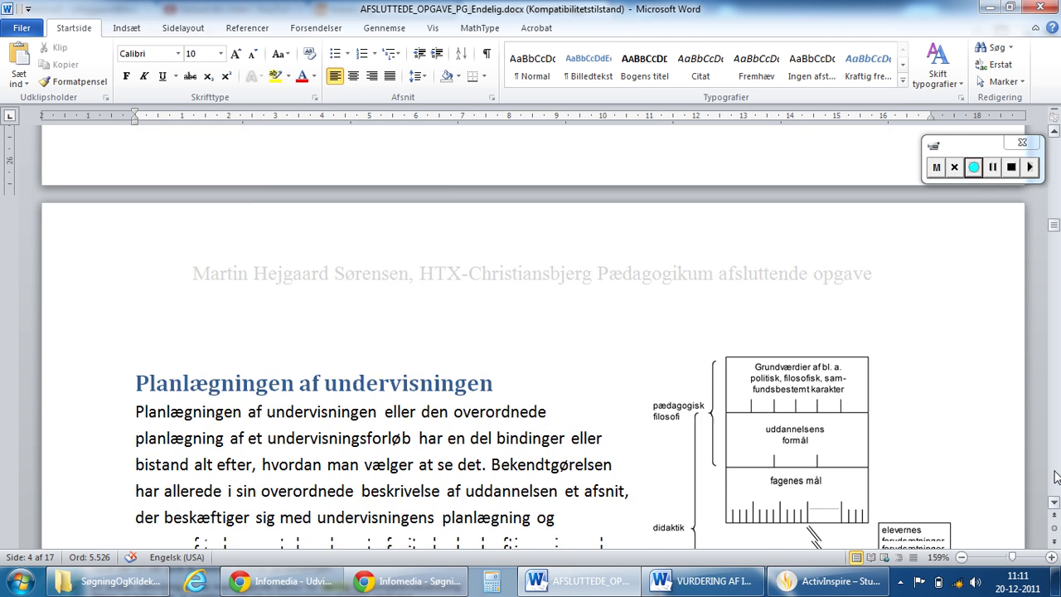
click(1055, 477)
click(1055, 477)
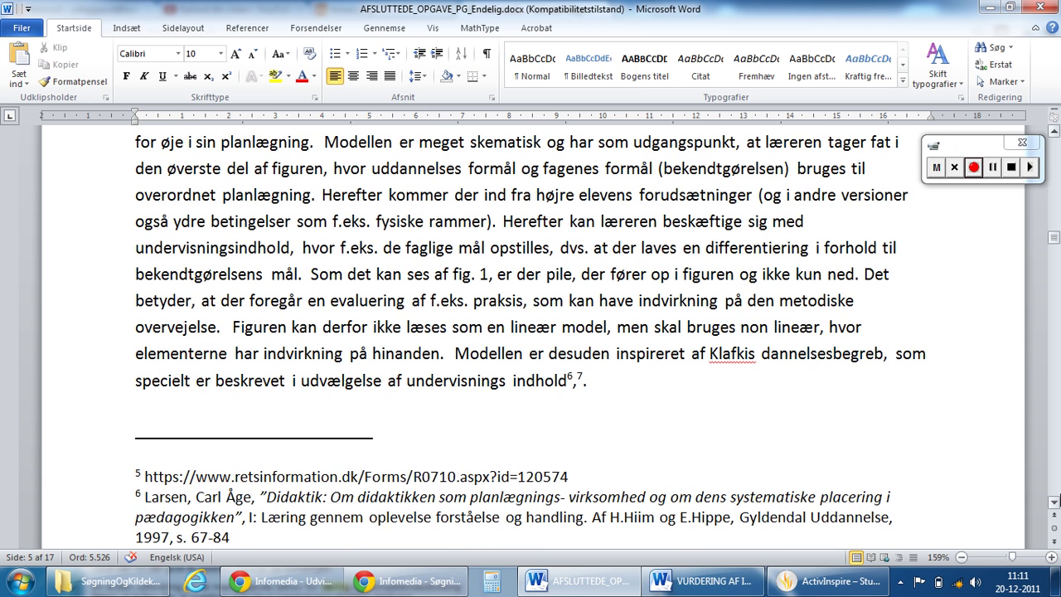
click(1055, 503)
click(1054, 503)
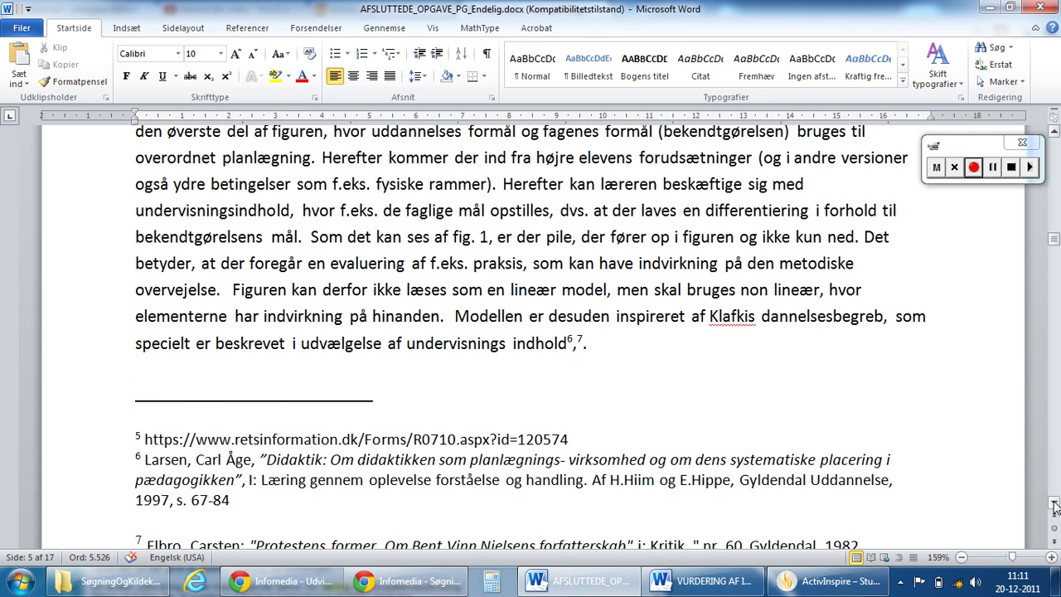
click(1055, 504)
click(1055, 504)
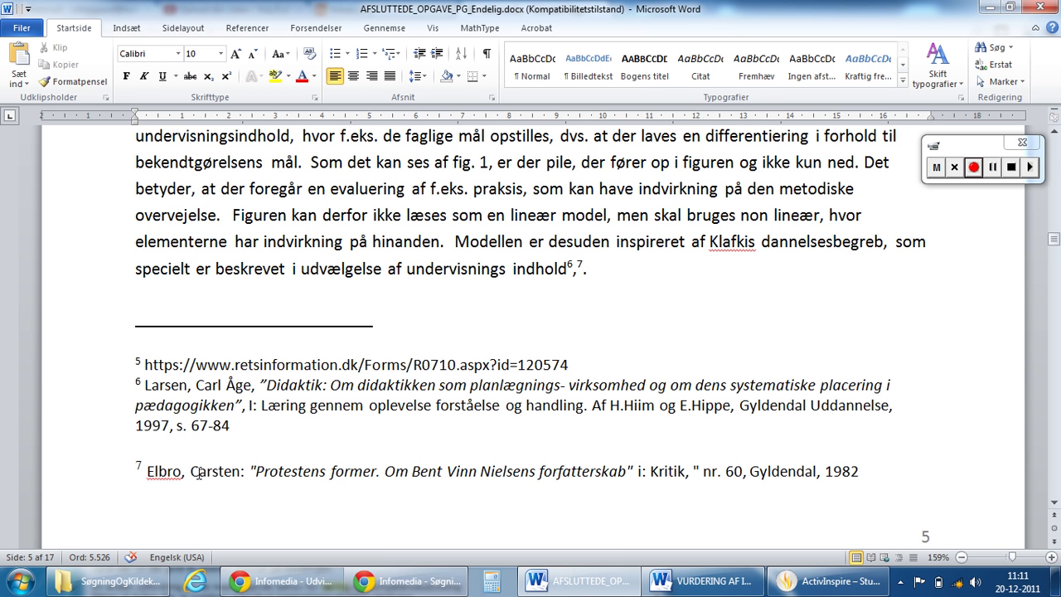
click(273, 474)
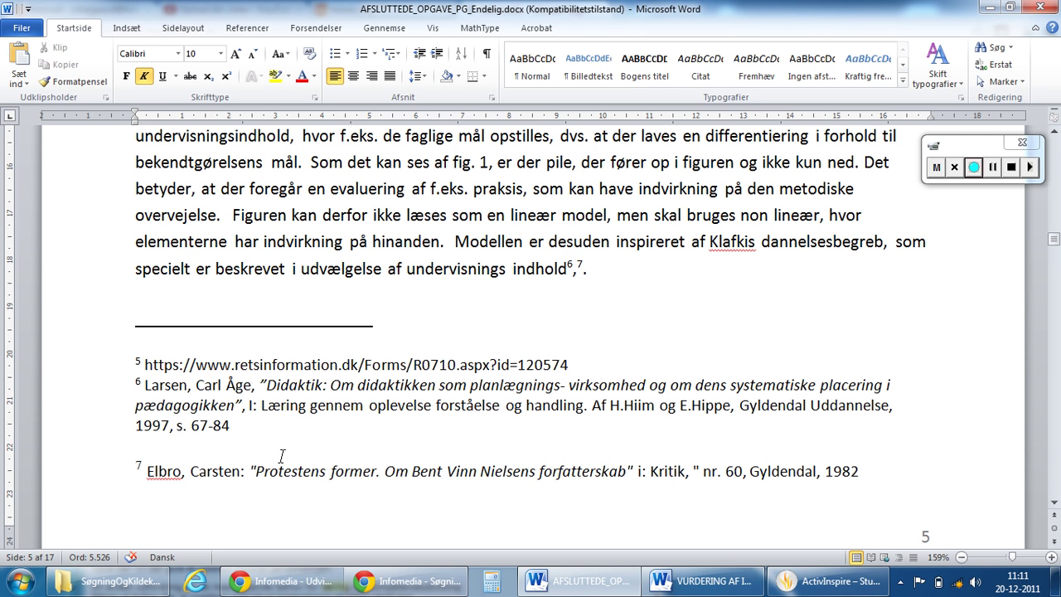
click(252, 471)
click(637, 471)
text(,)
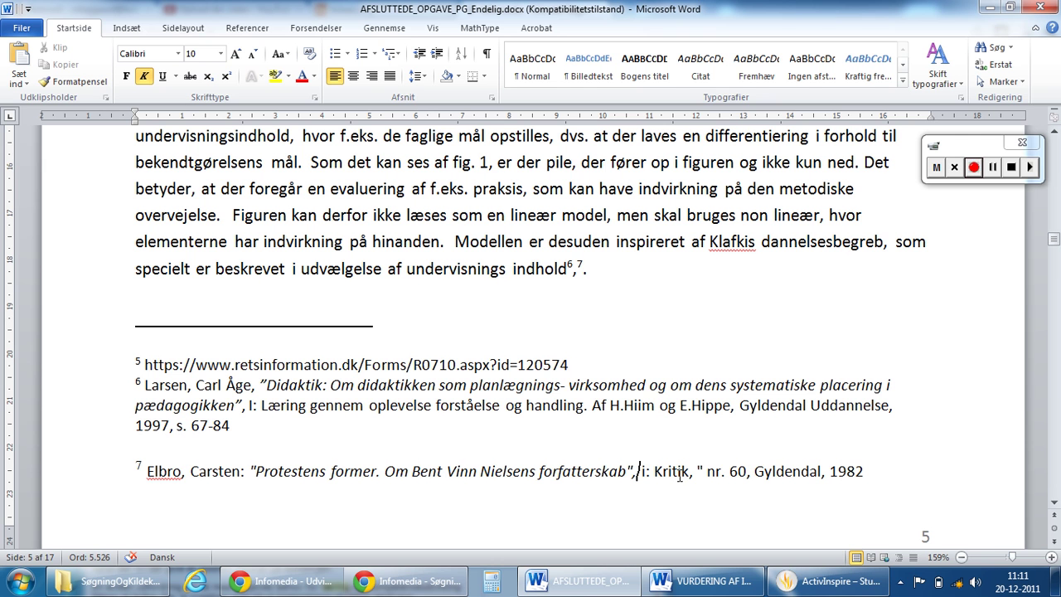
Step: Check Gyldendal and the year 1982 in footnote 7, then place the caret at the end of footnote 6
click(780, 473)
click(847, 472)
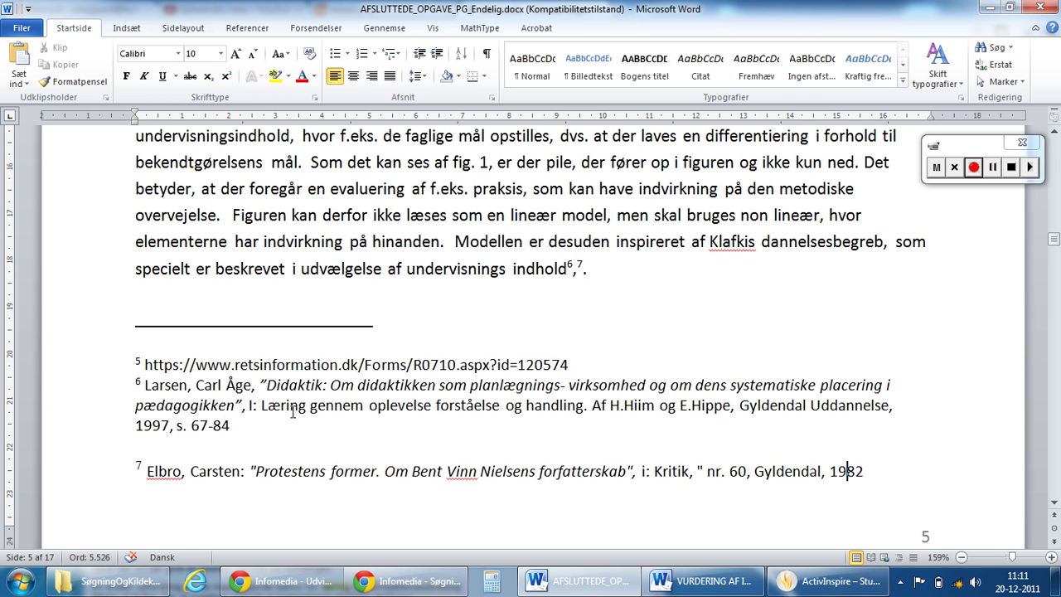
click(258, 420)
Step: Add a comma after '1999' in footnote 12 so it reads 'Gyldendals, 1999, kap 12'
click(1057, 489)
click(1058, 487)
click(1057, 487)
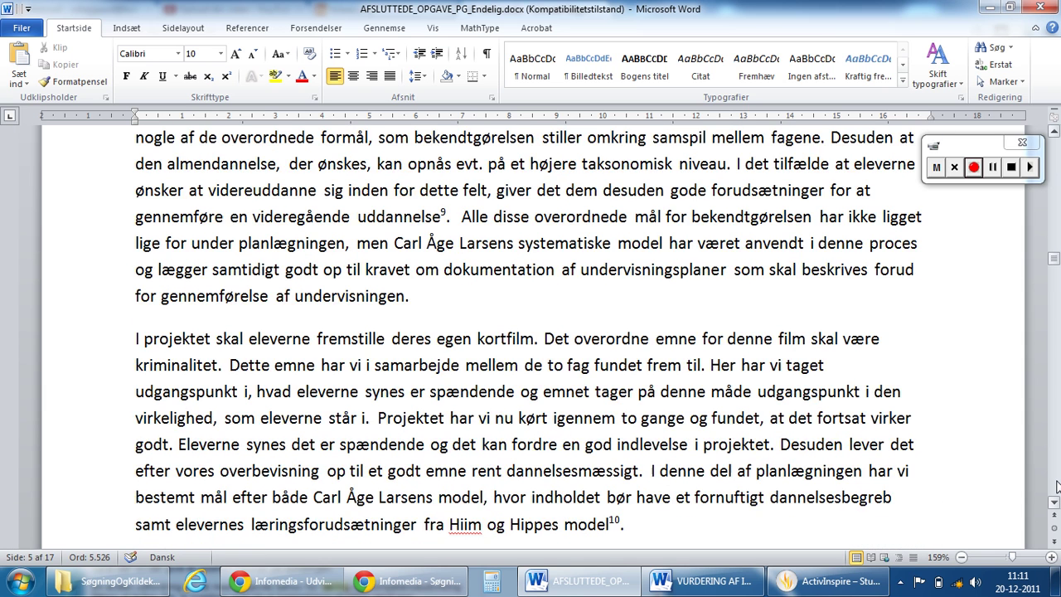
click(1057, 488)
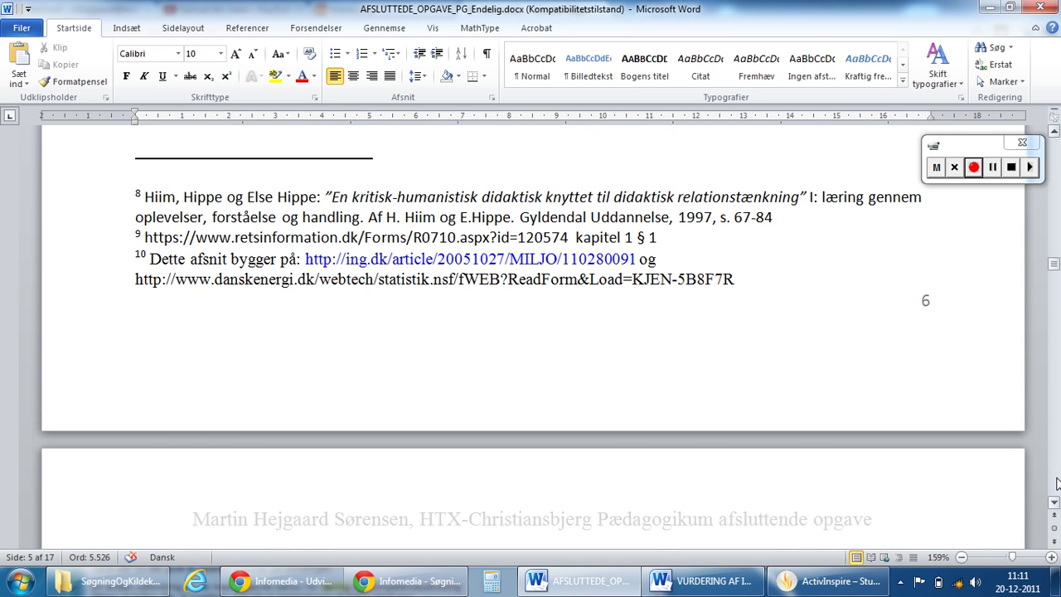
click(1058, 483)
click(1058, 483)
click(1058, 484)
click(1058, 484)
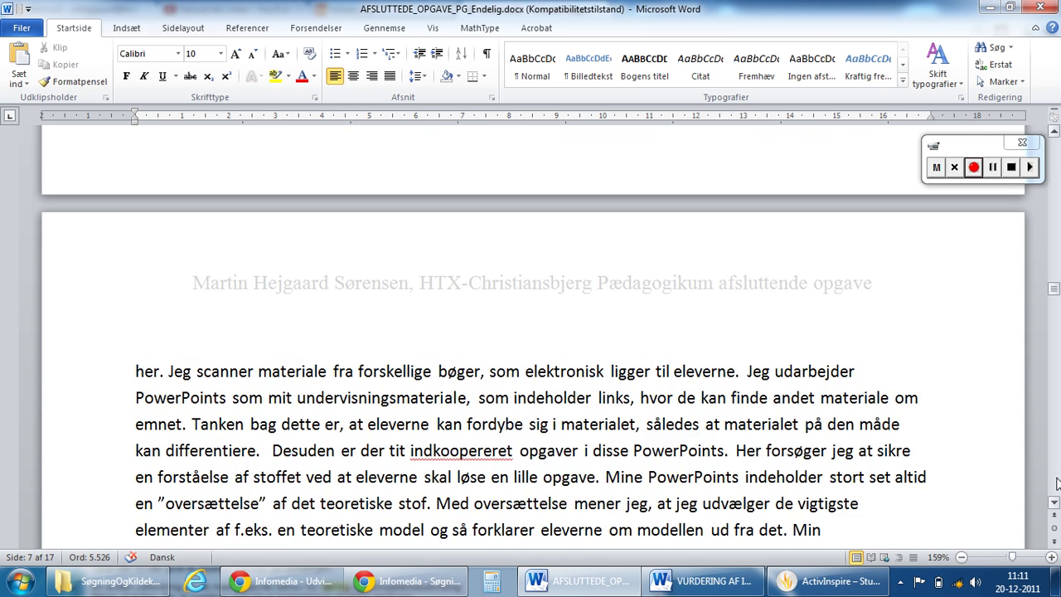
click(1059, 194)
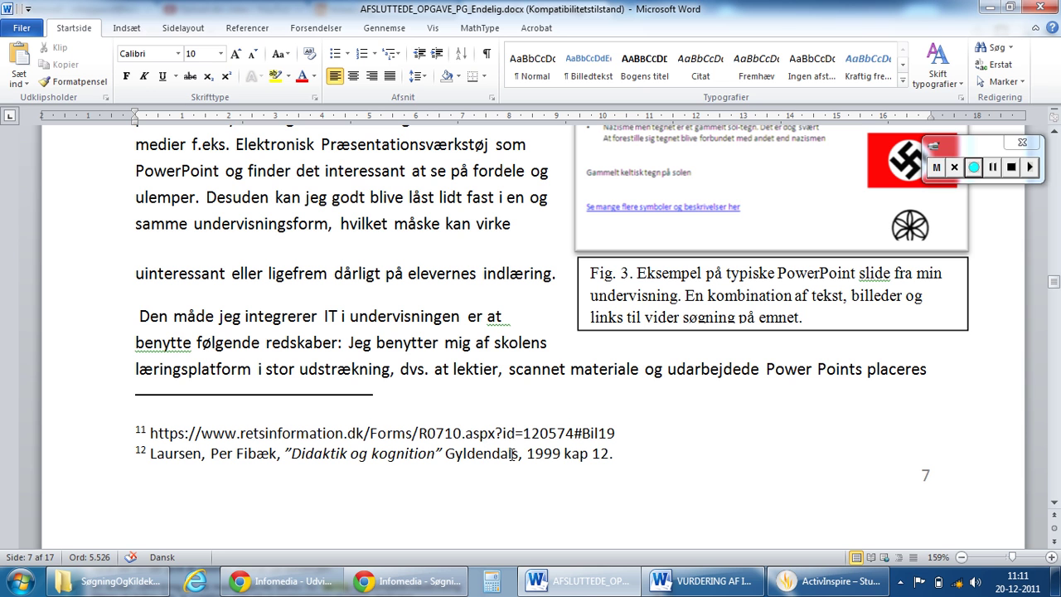
click(559, 455)
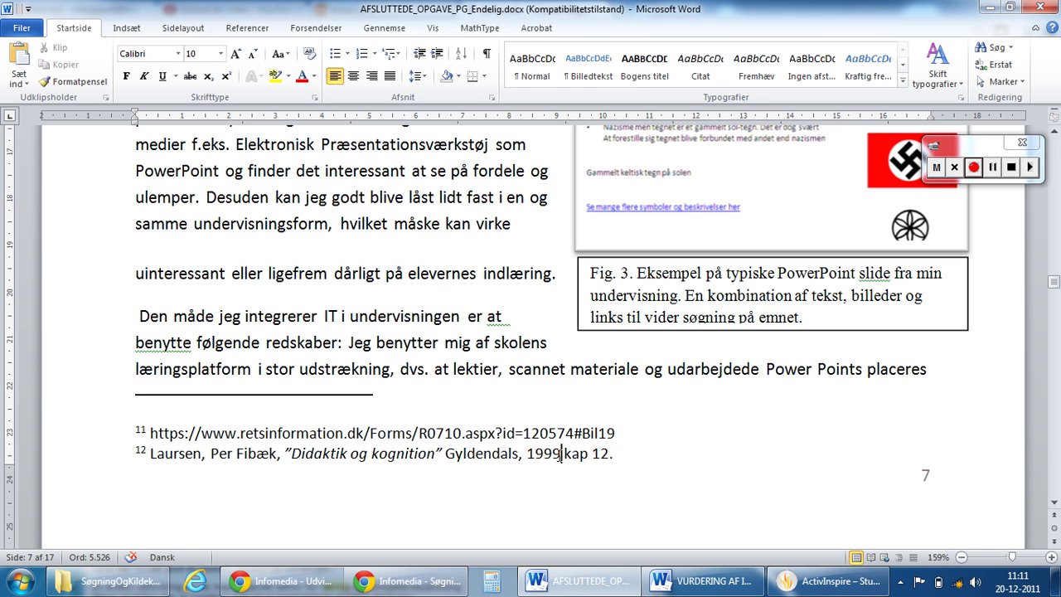
text(,)
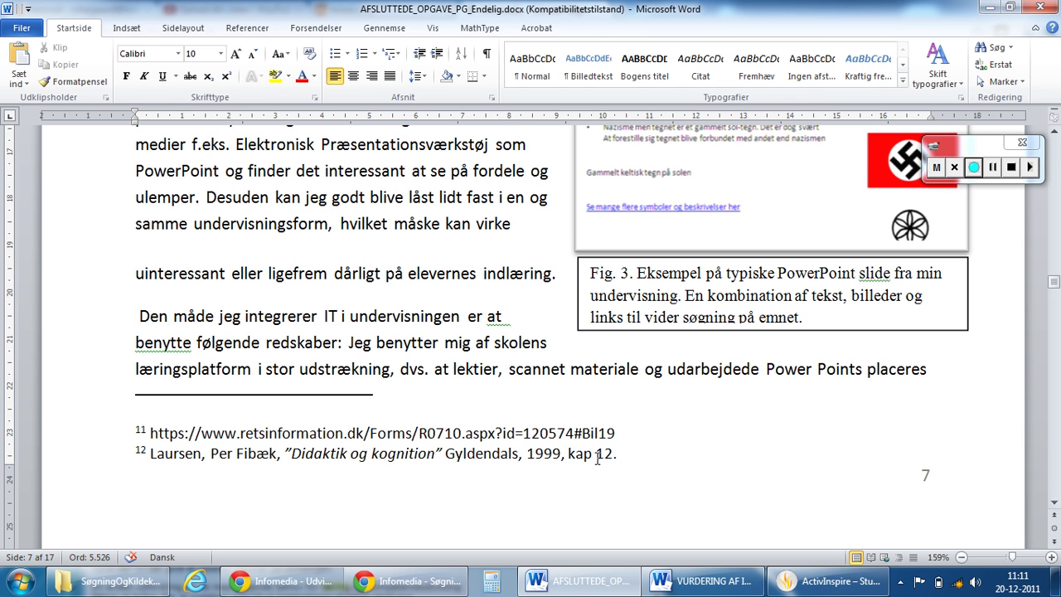
Step: Place the caret before '12' in footnote 12
scroll(594, 456, down, 3)
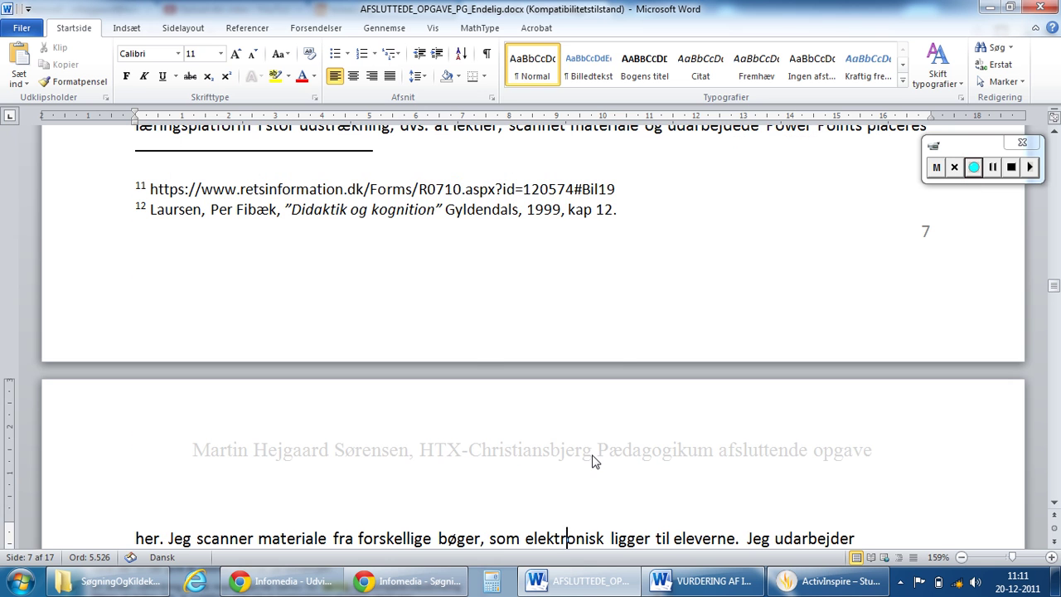
click(606, 211)
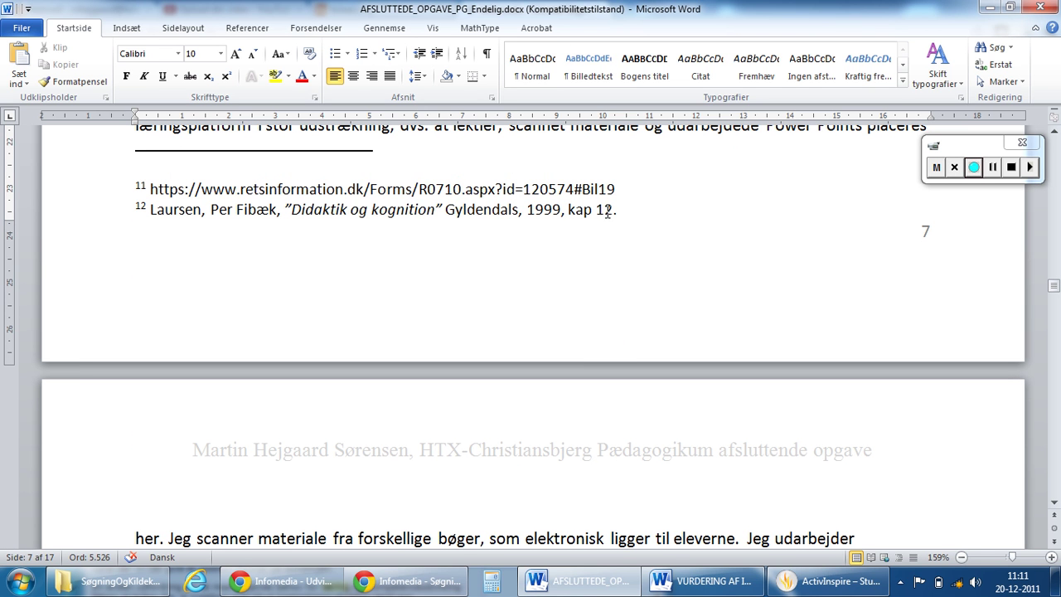
key(Left)
key(Left)
key(Left)
key(Left)
key(Left)
key(Left)
key(Left)
key(Left)
key(Left)
key(Left)
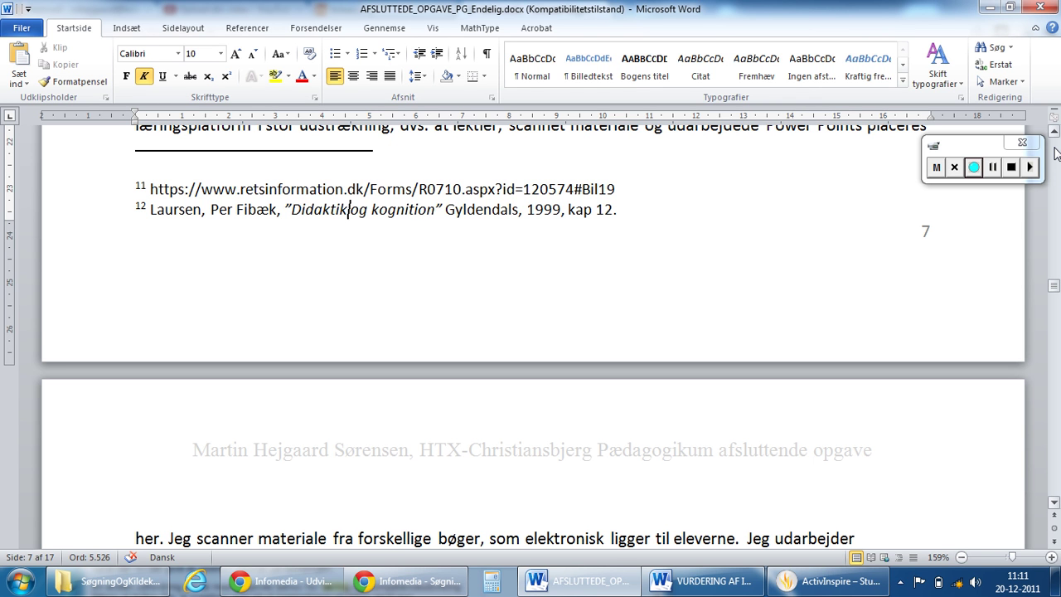
Step: Inspect footnote 11's web address, then scroll down to the footnotes ending with the Jyllands-Posten article on page 13
click(379, 189)
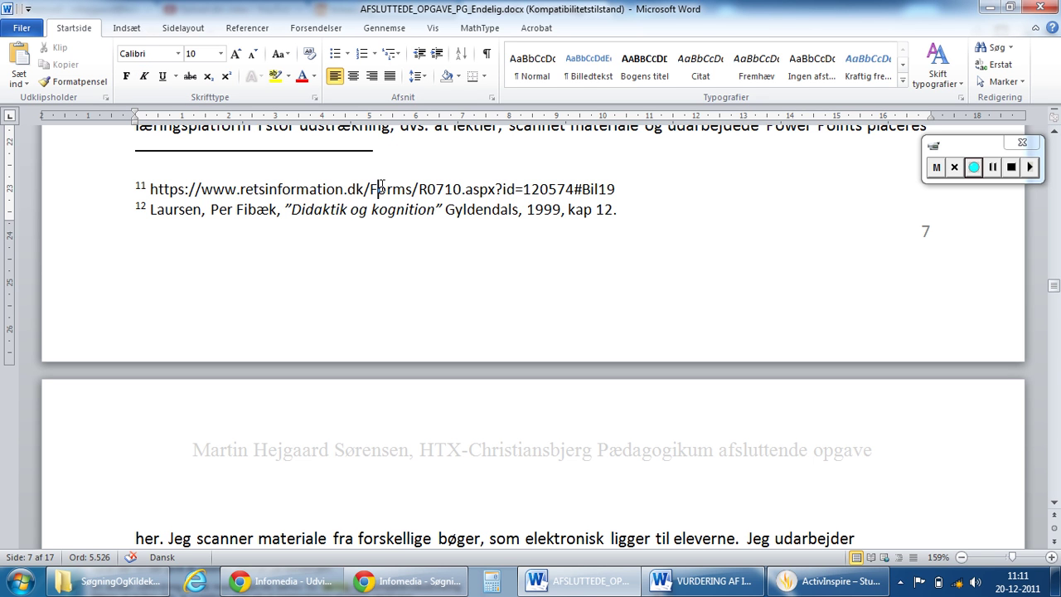
key(Left)
key(Left)
key(Left)
key(Right)
click(623, 189)
double_click(152, 188)
click(151, 193)
click(624, 190)
drag(1056, 475, 1056, 475)
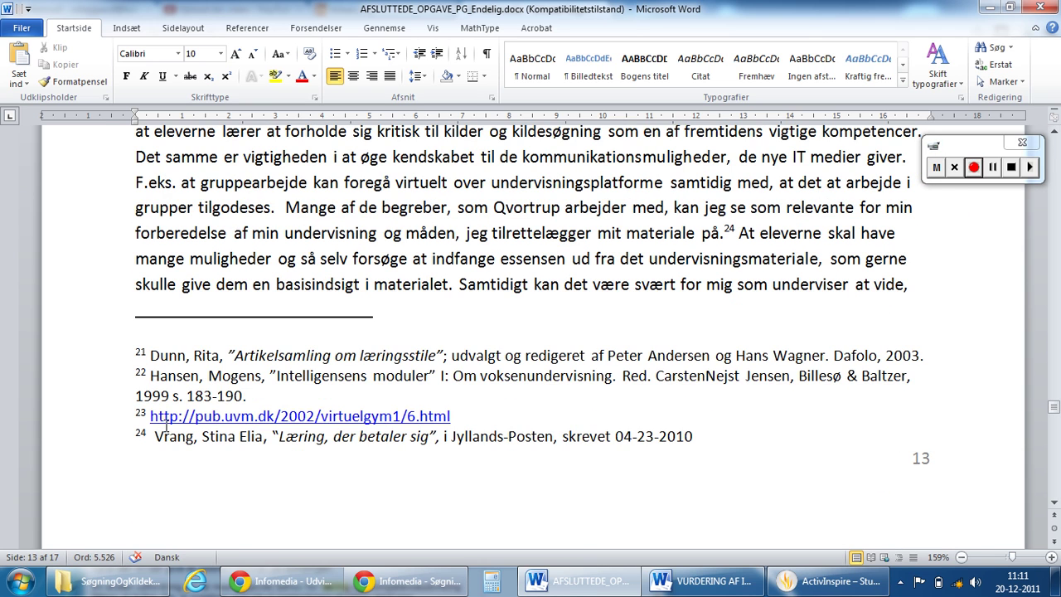
click(279, 591)
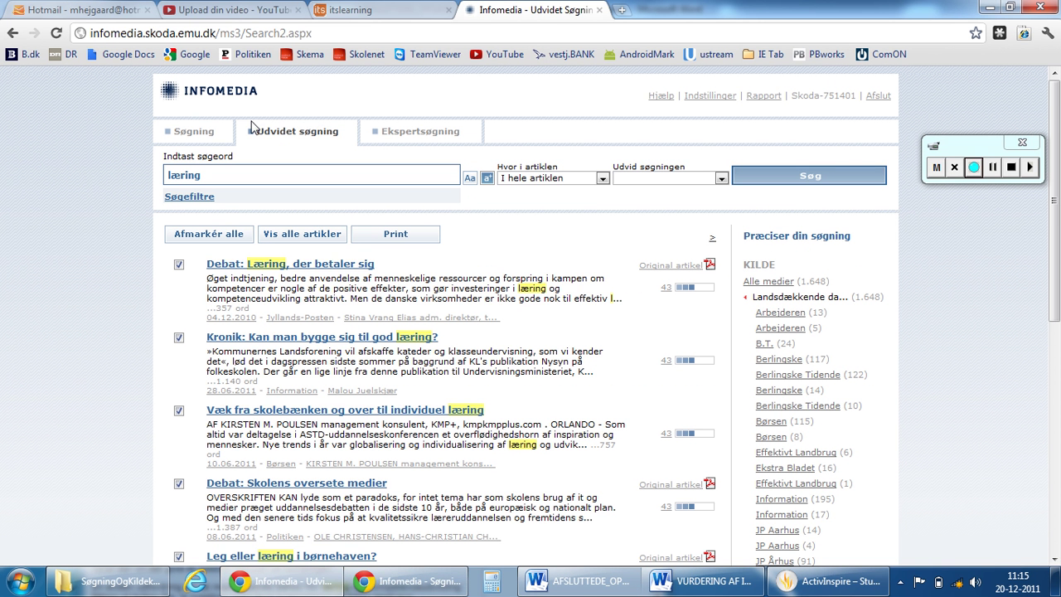
click(300, 265)
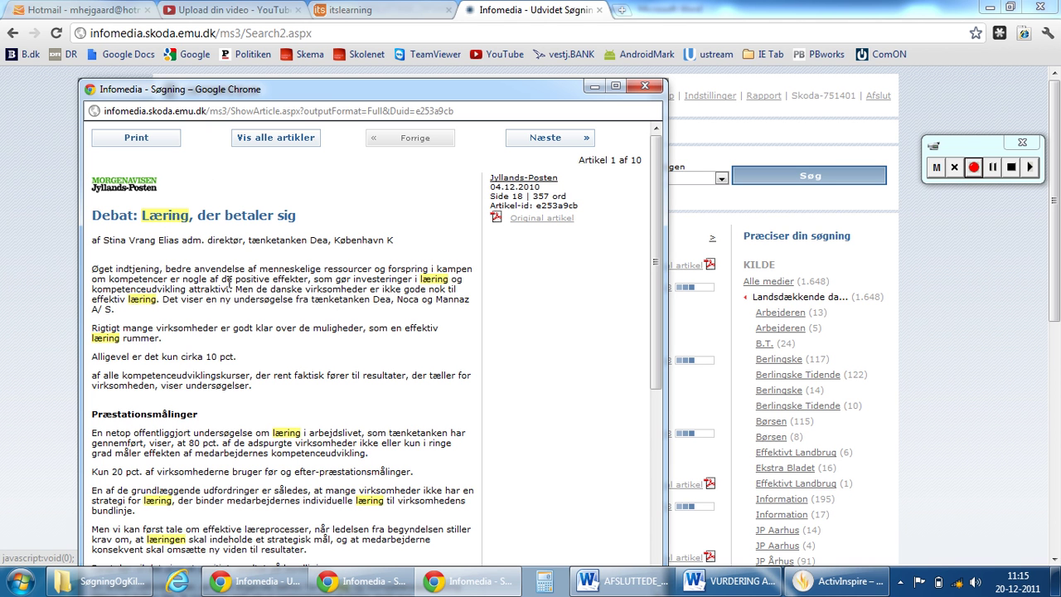
click(544, 218)
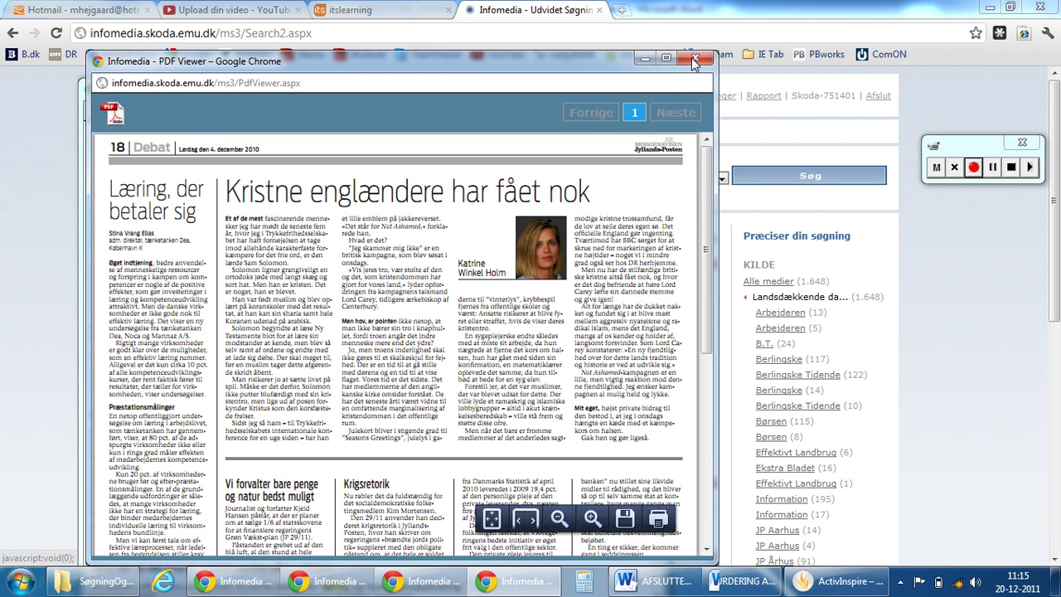
click(695, 60)
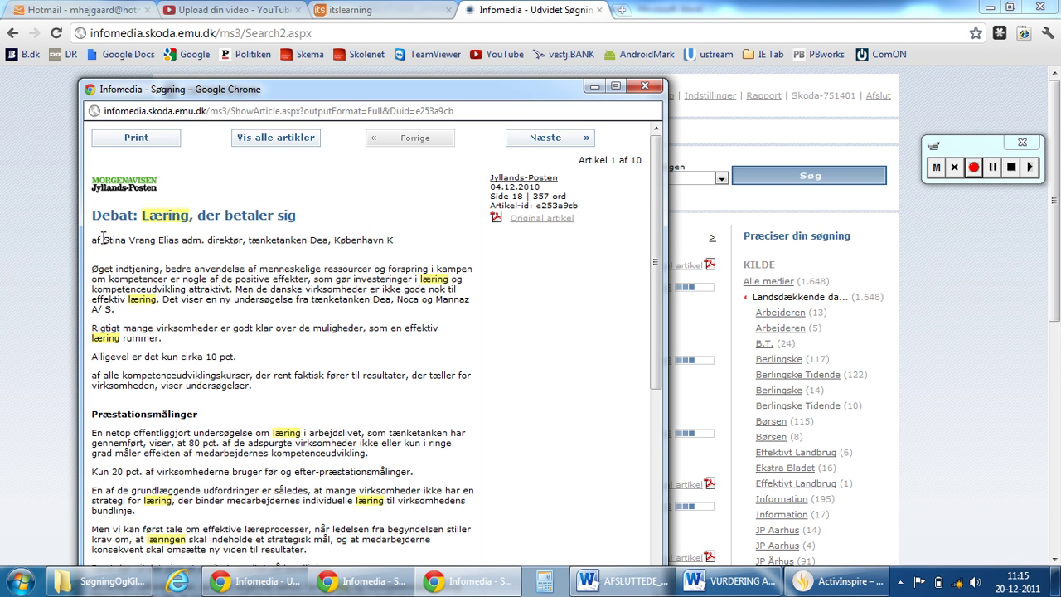
drag(102, 240, 484, 220)
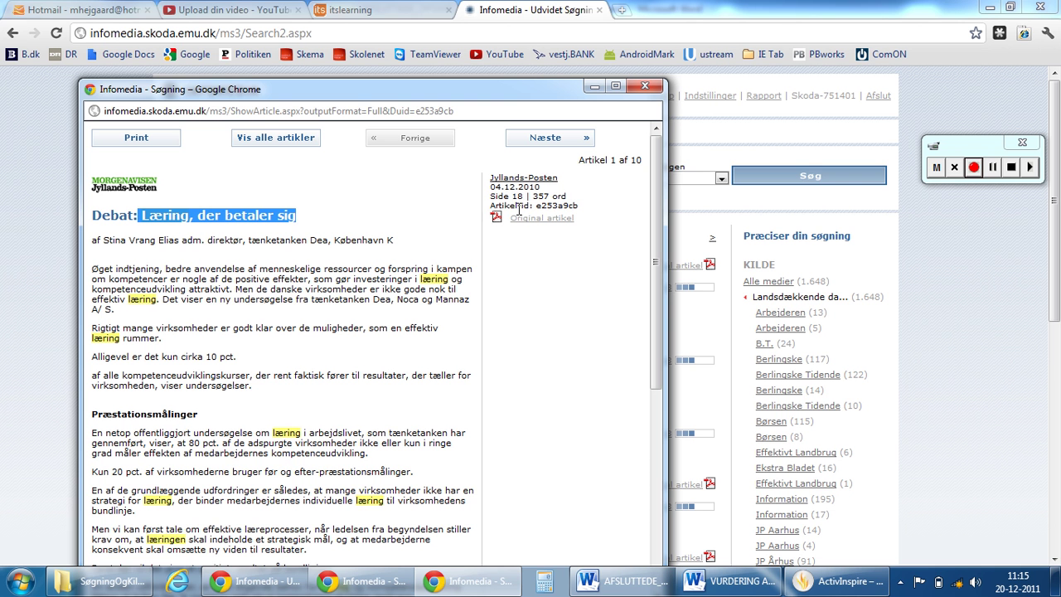
click(645, 86)
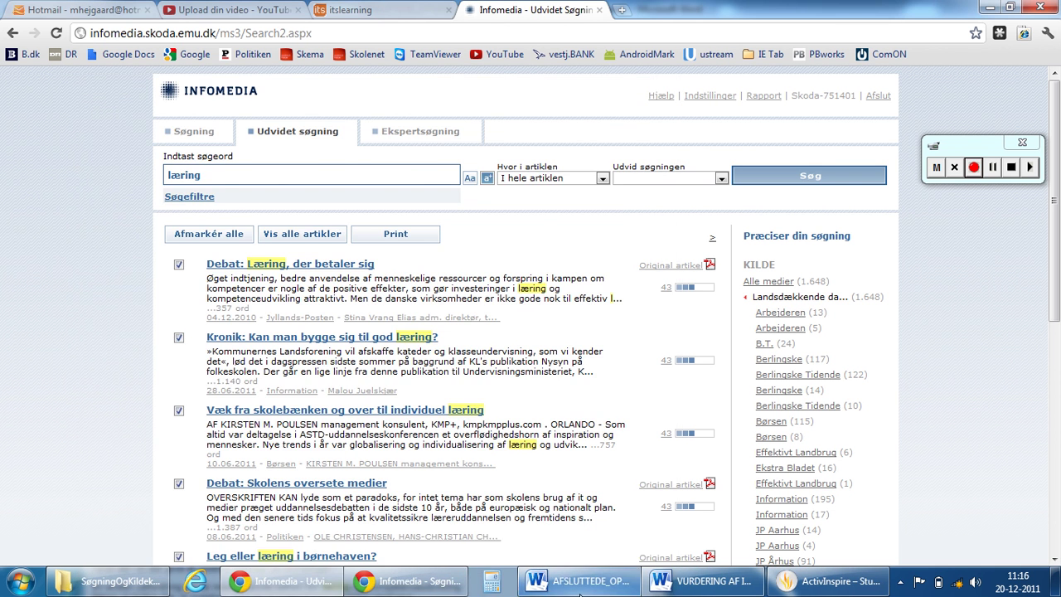
click(578, 581)
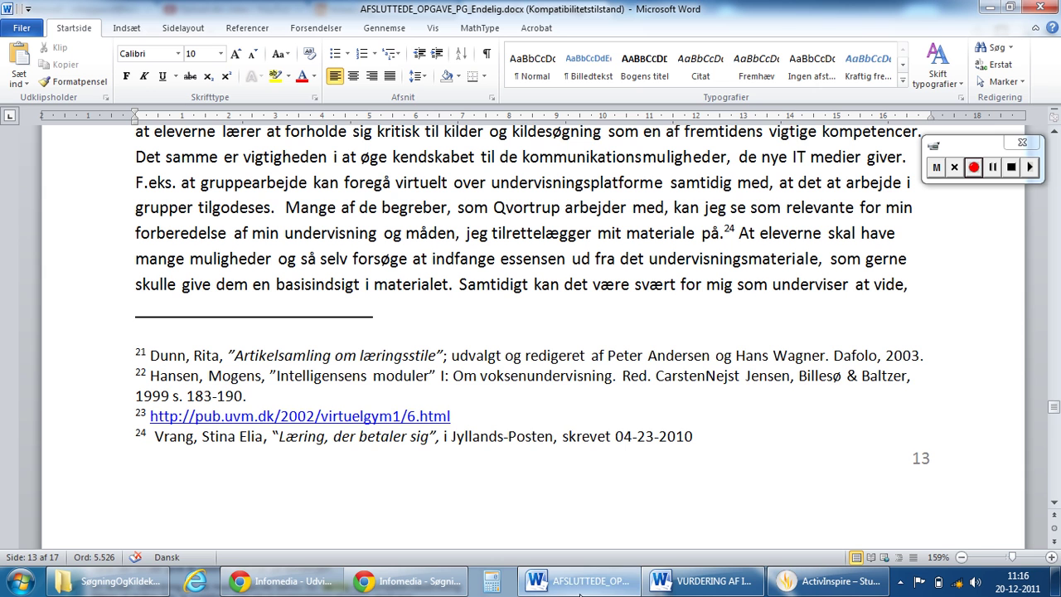
click(193, 437)
key(Left)
key(Left)
key(Left)
key(Right)
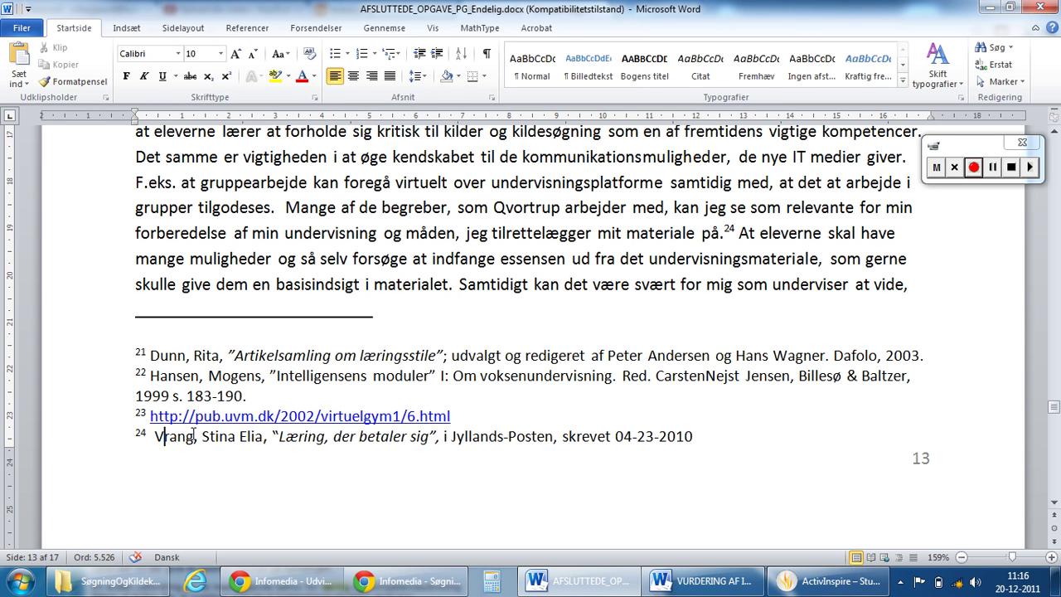
key(Right)
key(Right)
key(Right)
key(Right)
key(Right)
key(Right)
key(Right)
key(Right)
key(Right)
key(Right)
key(Right)
click(309, 436)
key(Right)
key(Right)
key(Right)
key(Right)
key(Right)
key(Right)
key(Right)
key(Right)
key(Right)
key(Right)
key(Right)
key(Right)
key(Right)
click(646, 437)
click(1056, 150)
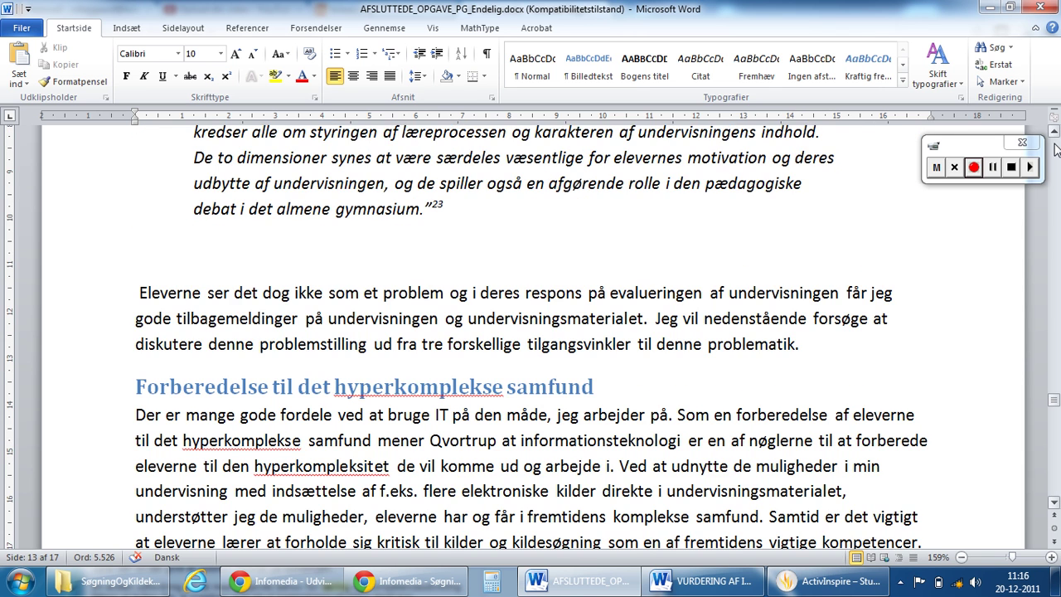
click(1056, 149)
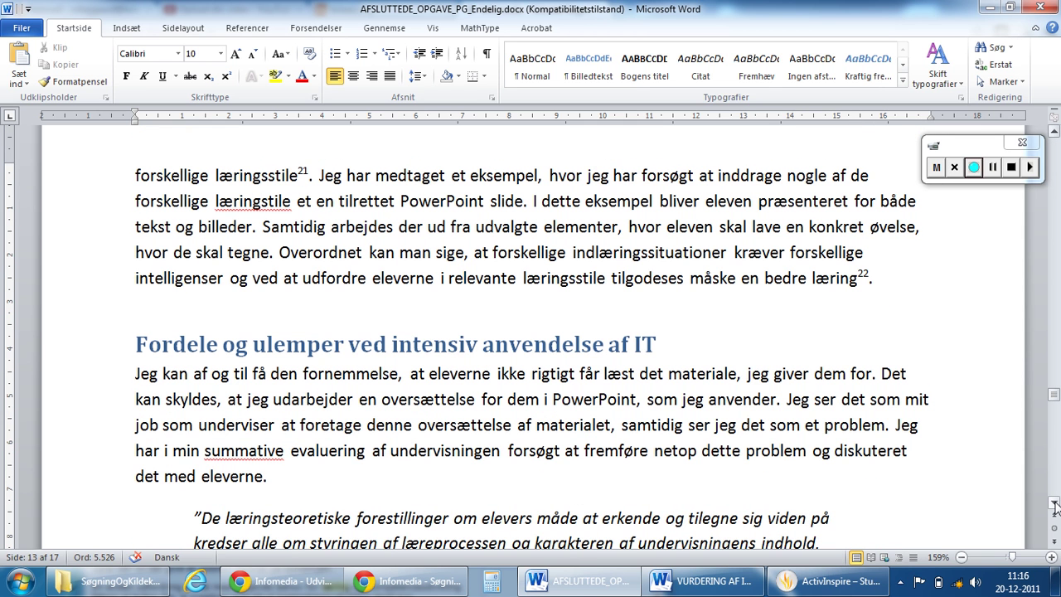
click(1055, 502)
click(1054, 503)
click(1054, 503)
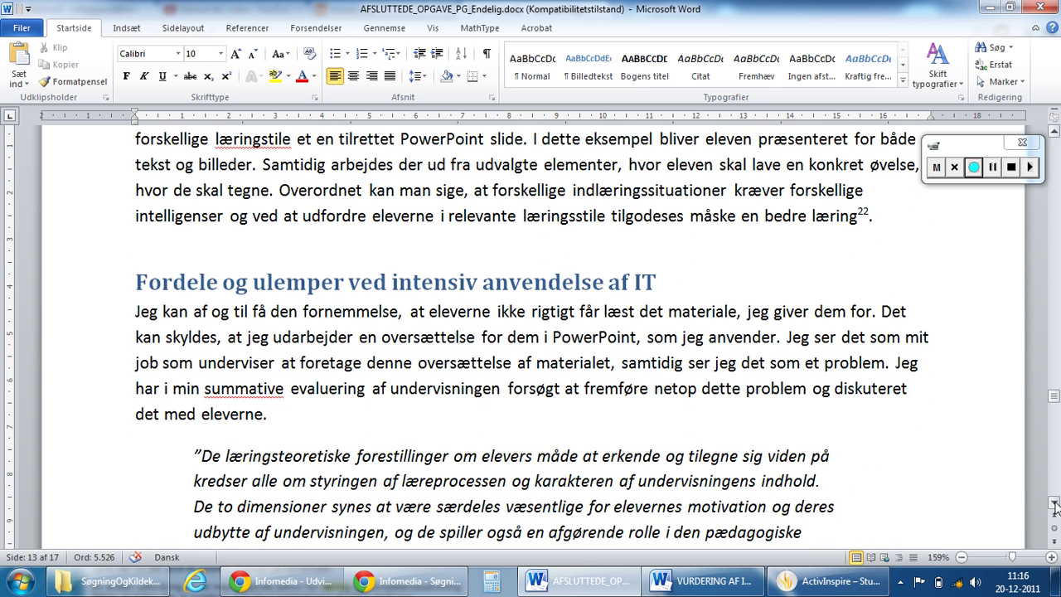
scroll(1055, 508, down, 2)
scroll(1054, 508, down, 1)
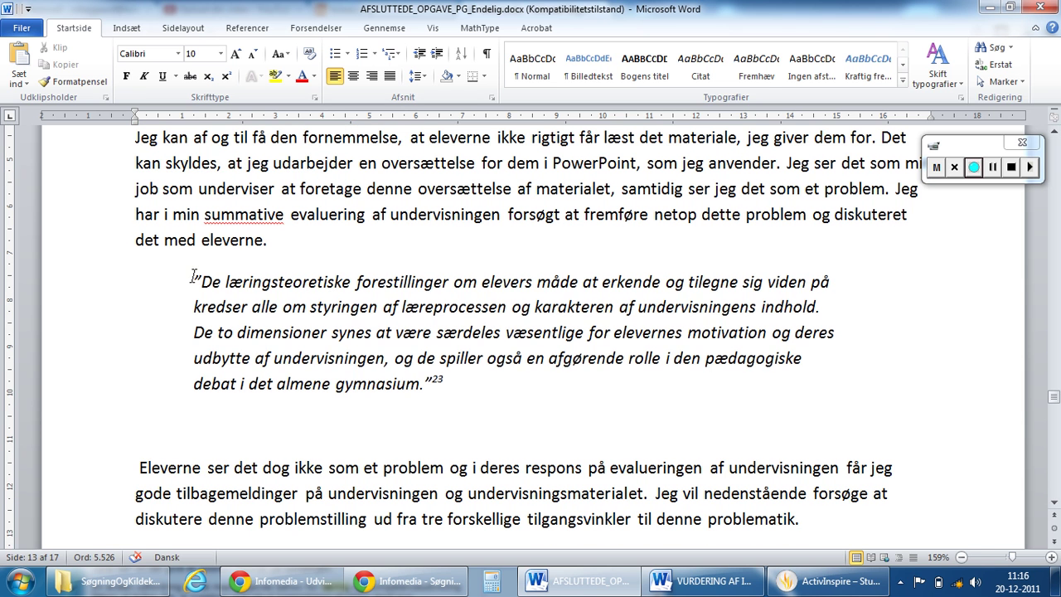
drag(193, 276, 463, 391)
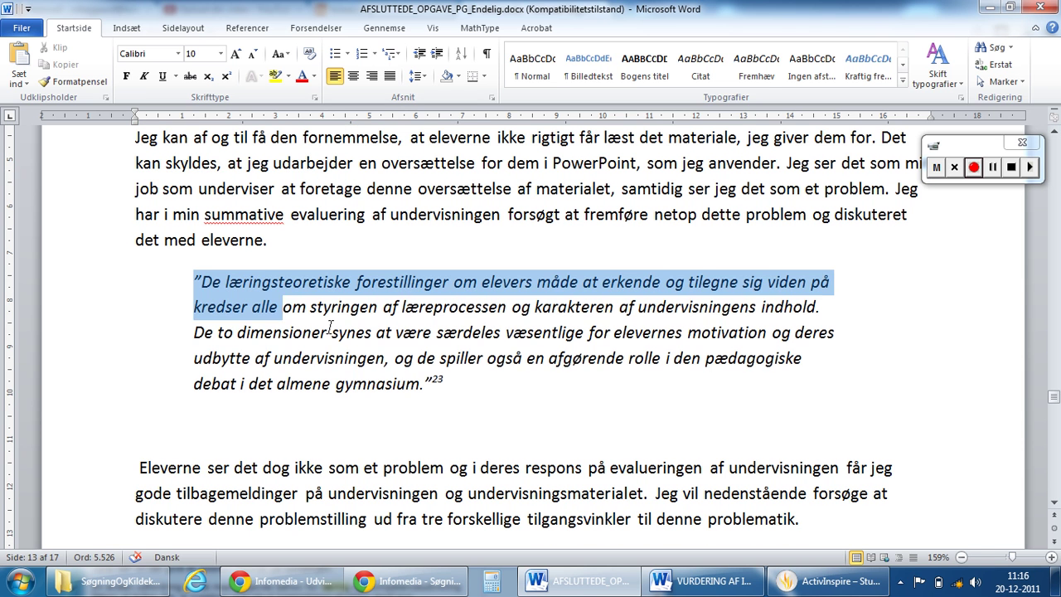
click(463, 391)
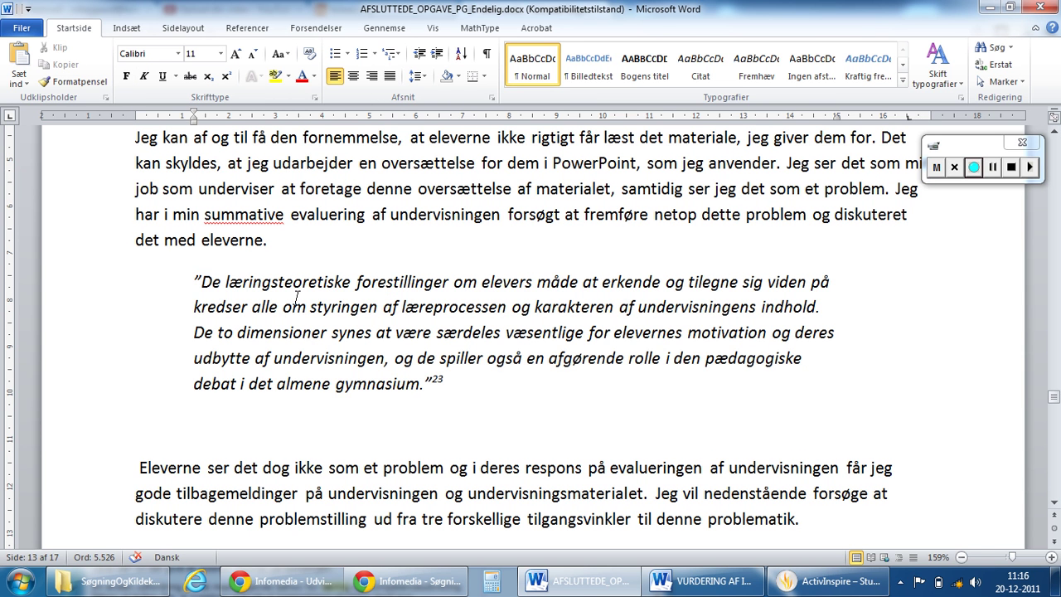
click(190, 279)
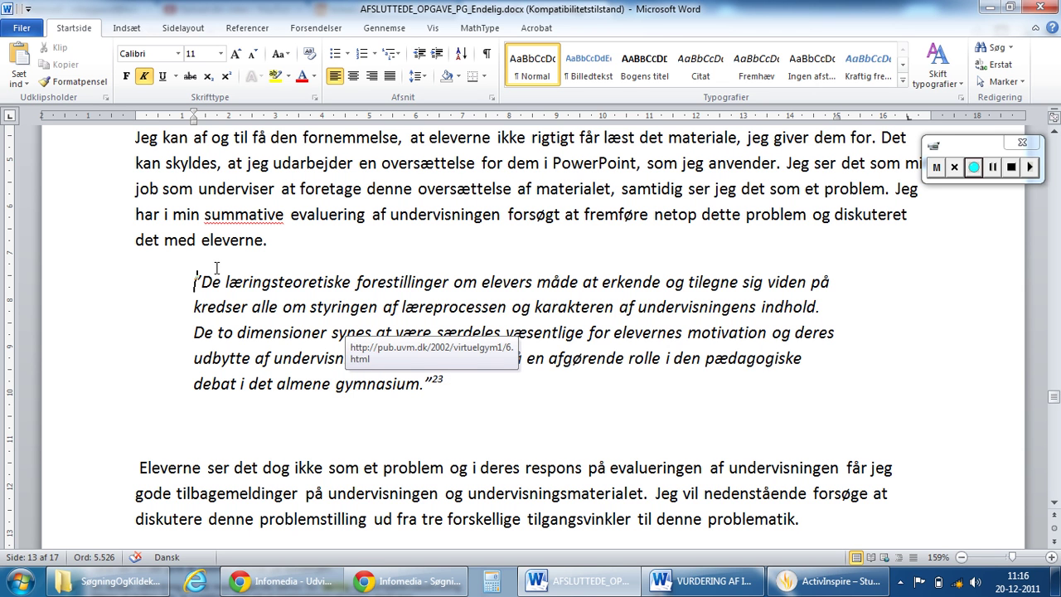
drag(195, 280, 357, 377)
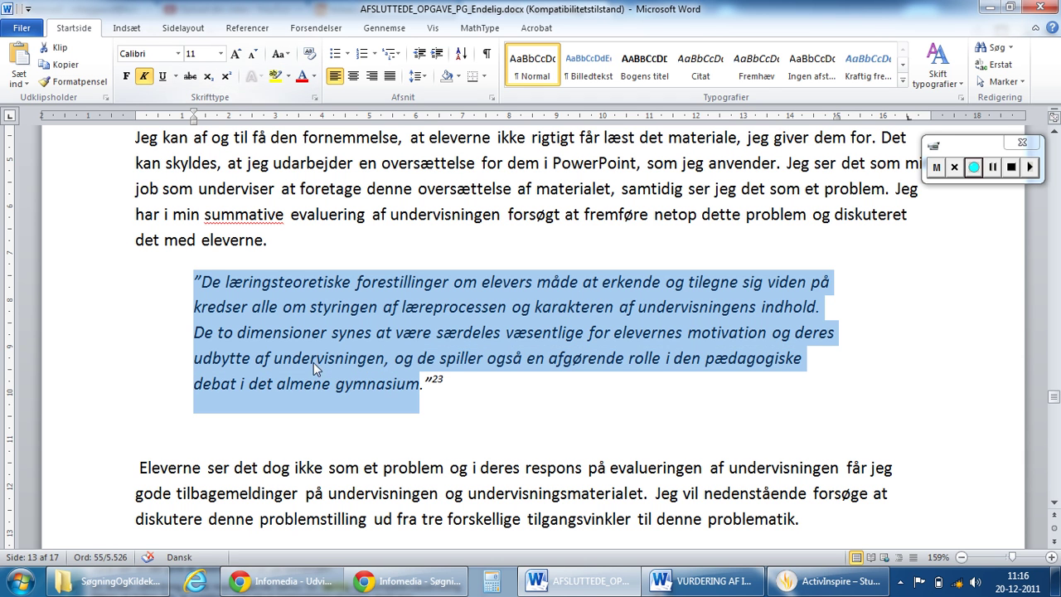
click(377, 386)
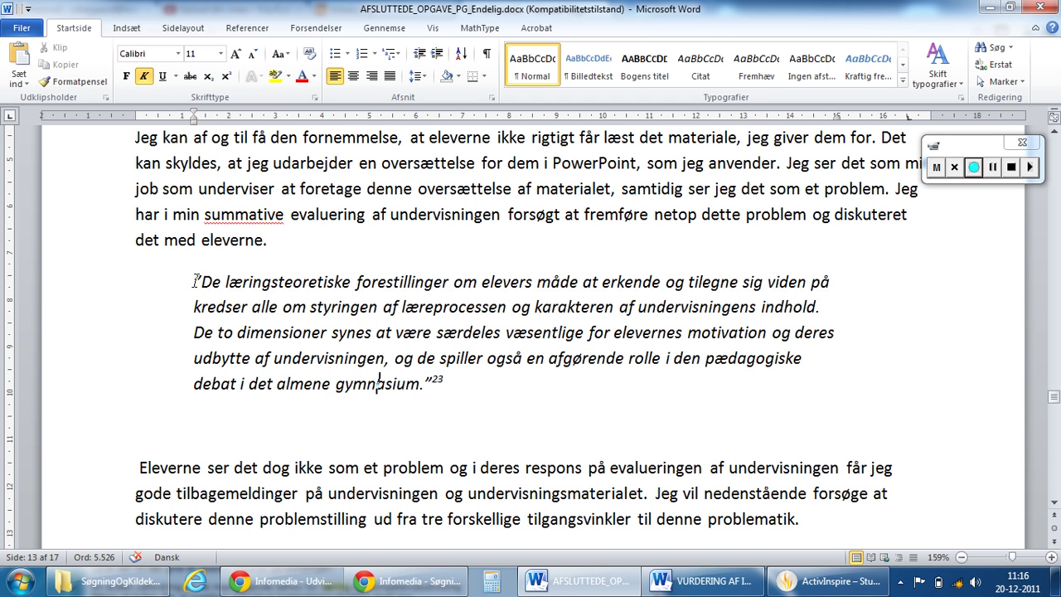
drag(196, 280, 456, 402)
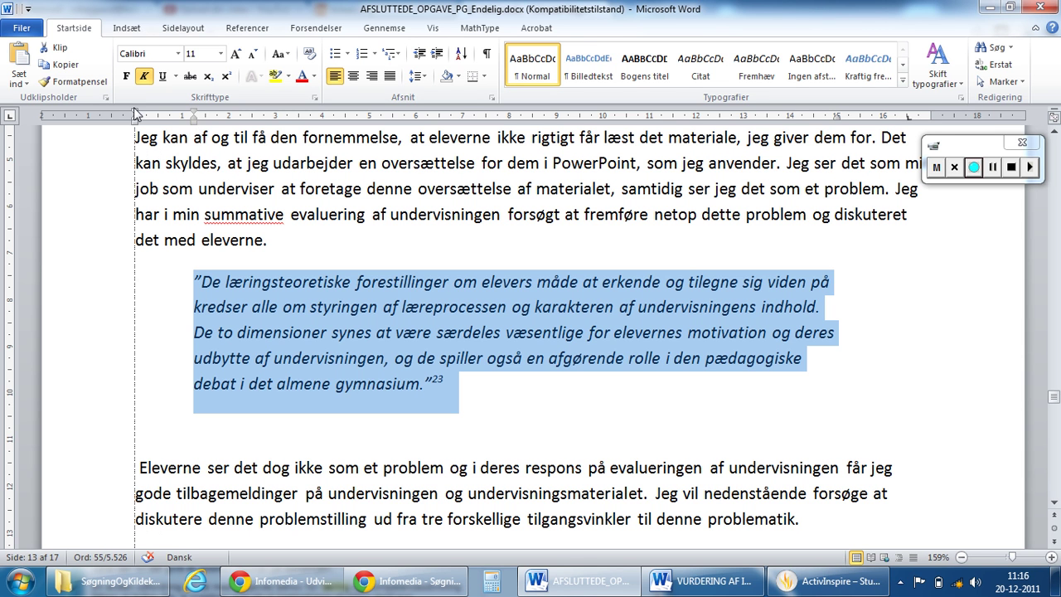
drag(194, 122, 196, 127)
click(558, 387)
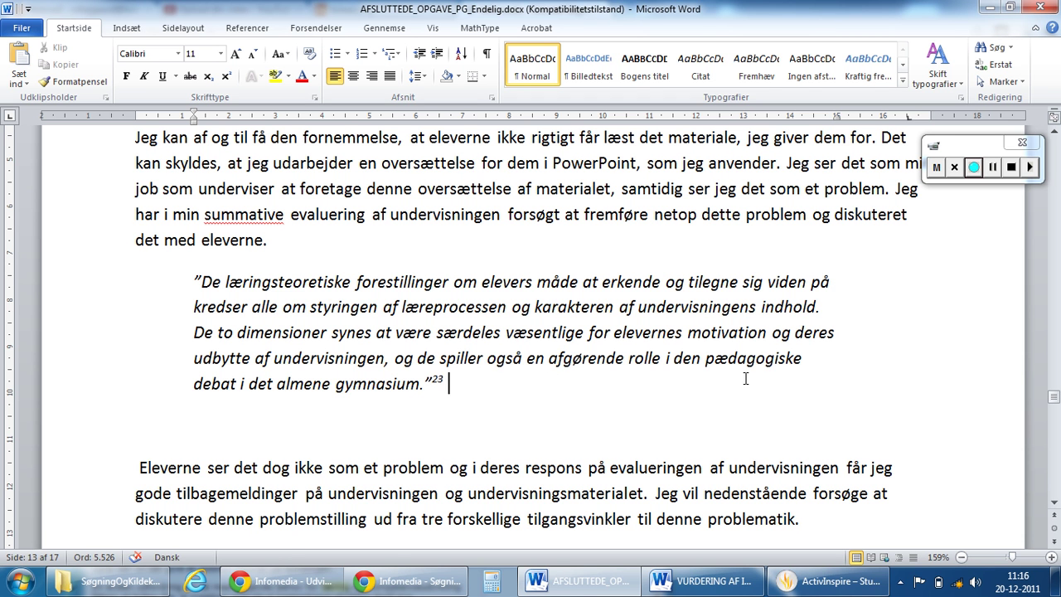
click(1054, 502)
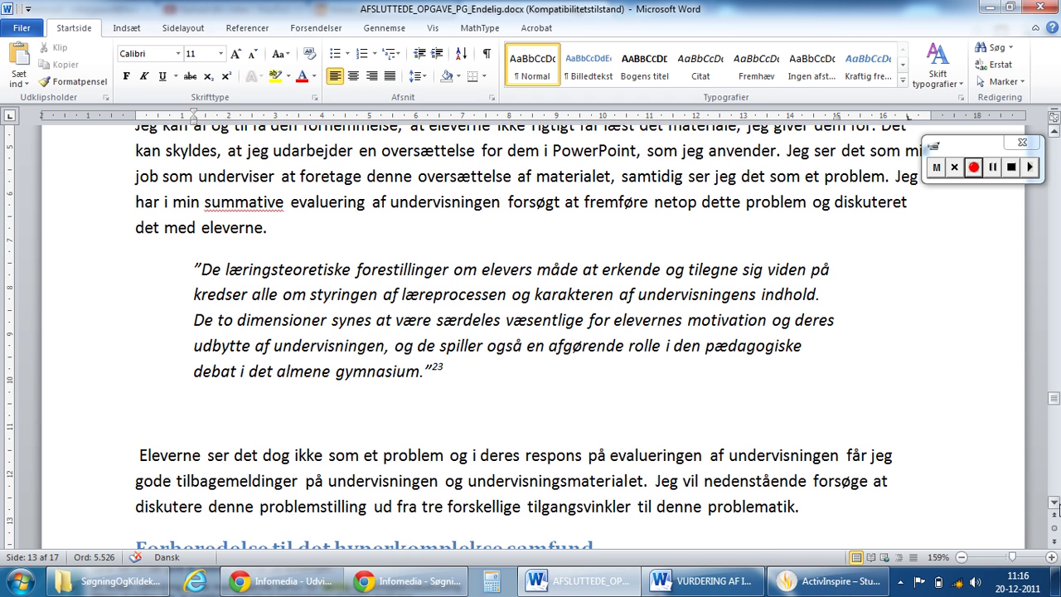
drag(1056, 504, 1057, 508)
click(209, 418)
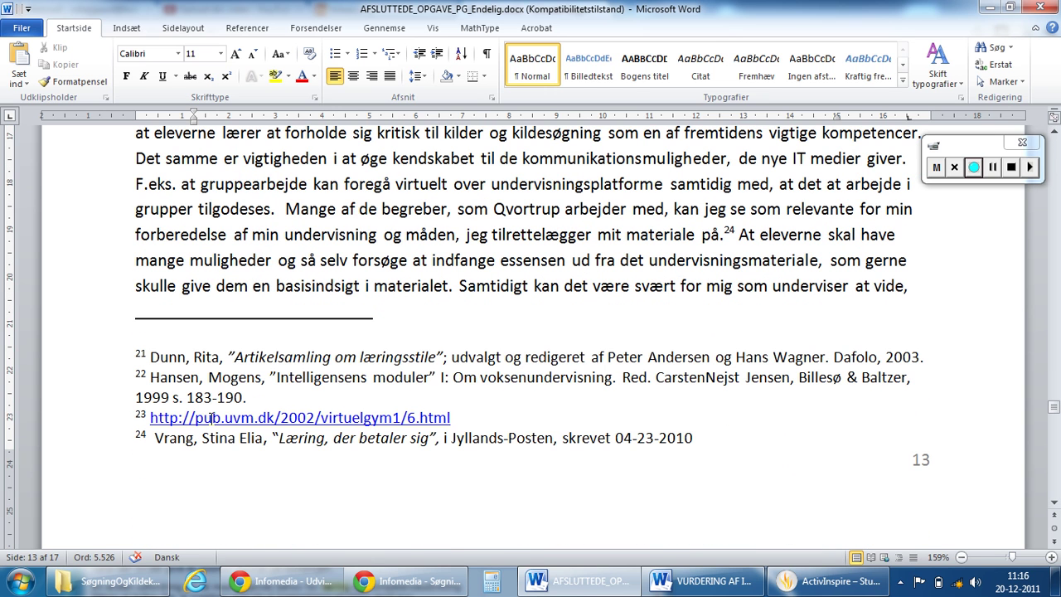
click(360, 419)
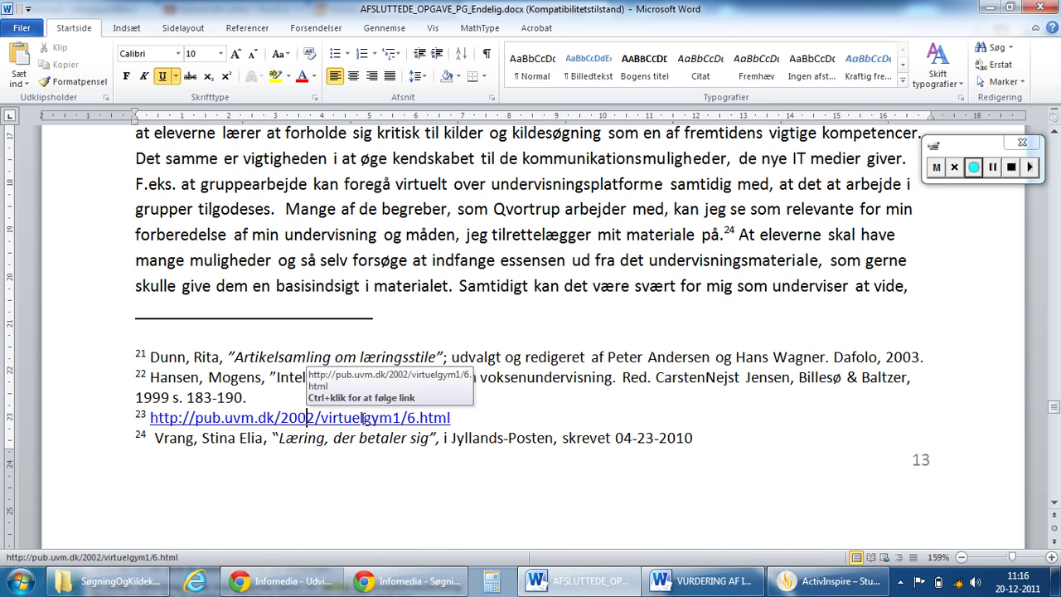
click(455, 424)
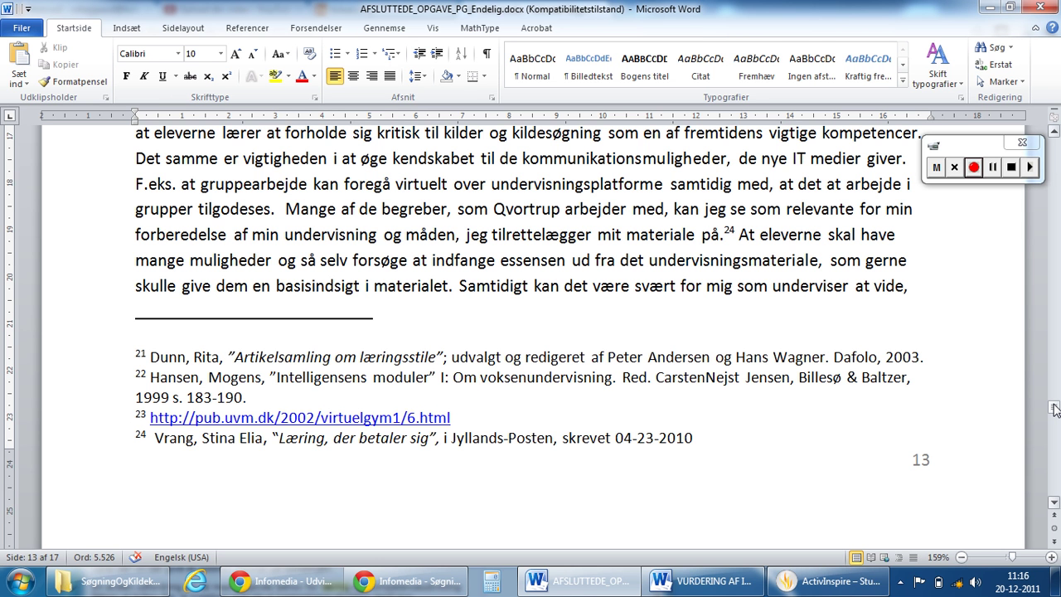
Step: Select the footnote text from footnote 1 on page 3 down through the last footnote
drag(1054, 408, 1056, 197)
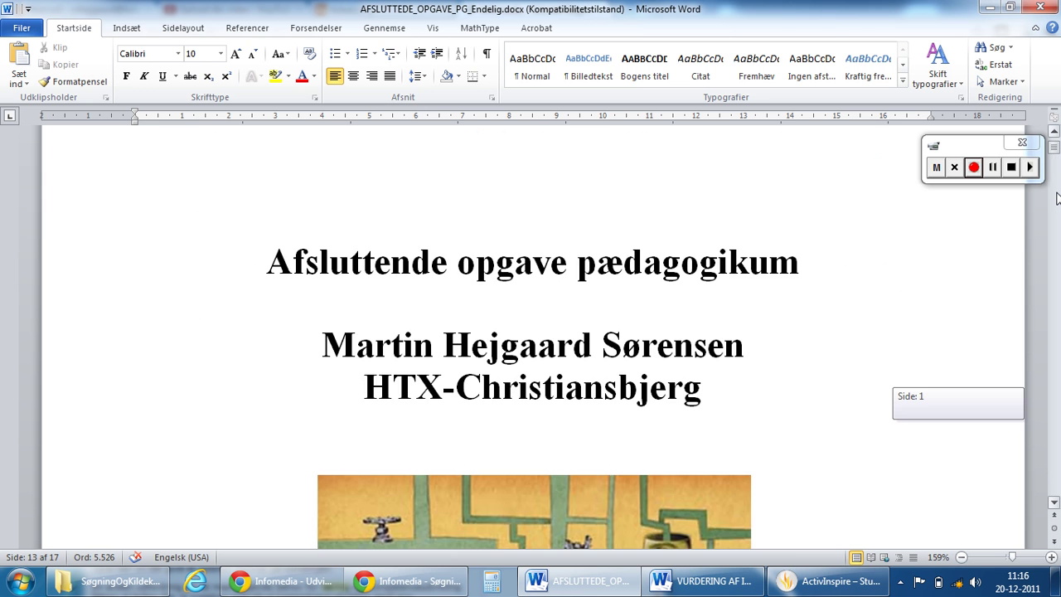
drag(1057, 197, 1056, 203)
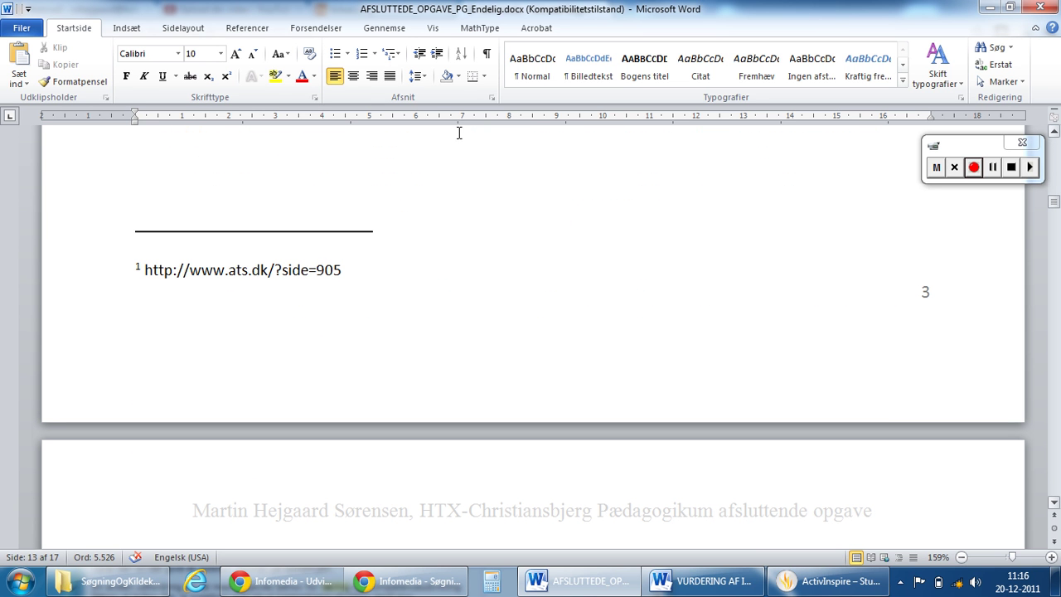
click(137, 264)
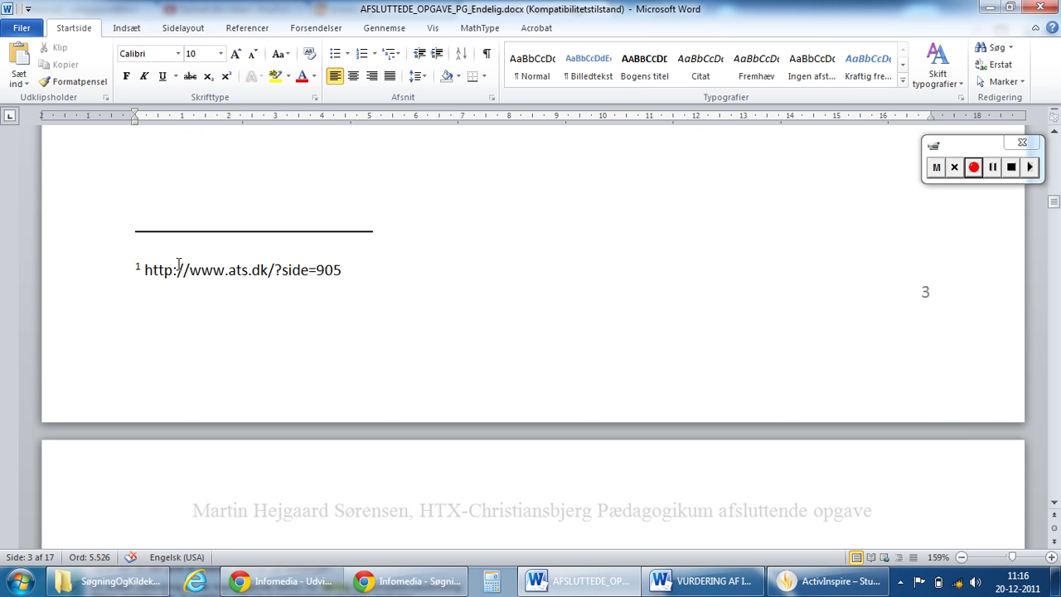
drag(143, 266, 357, 293)
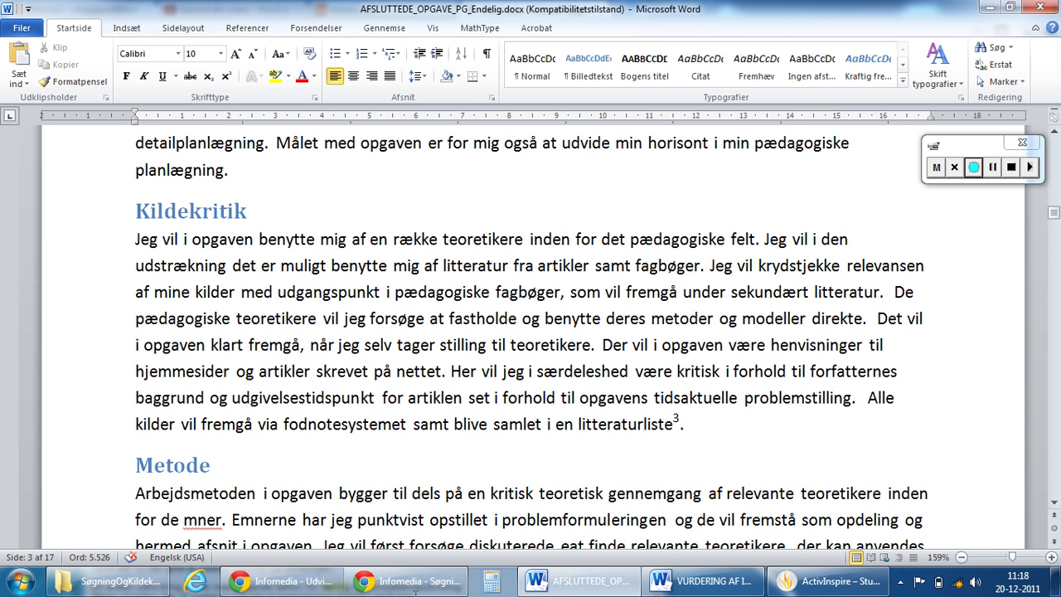
scroll(415, 594, down, 10)
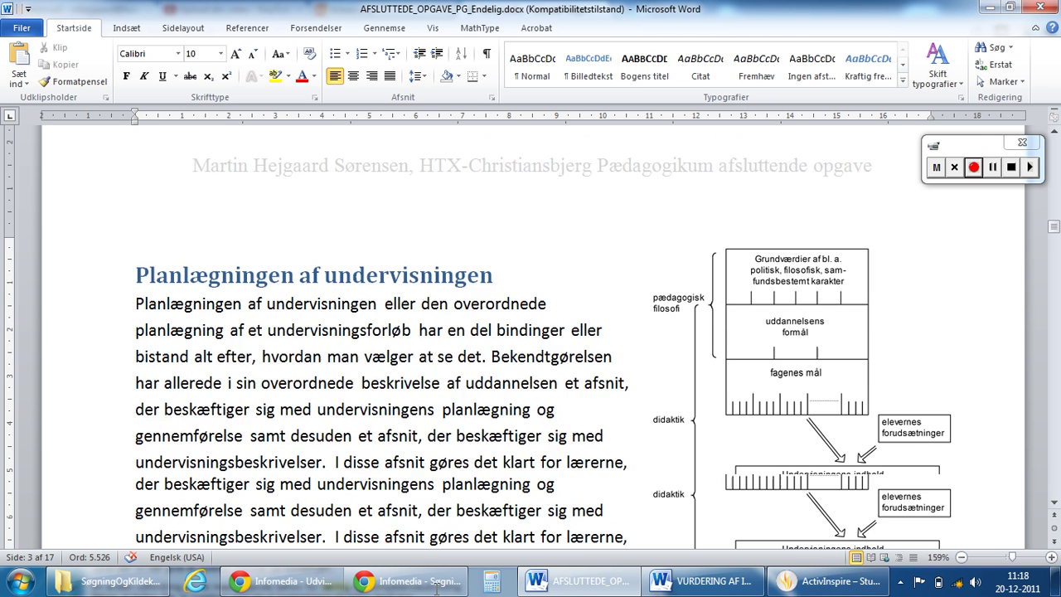
scroll(415, 594, down, 5)
scroll(415, 593, down, 10)
scroll(467, 592, down, 10)
scroll(467, 592, down, 5)
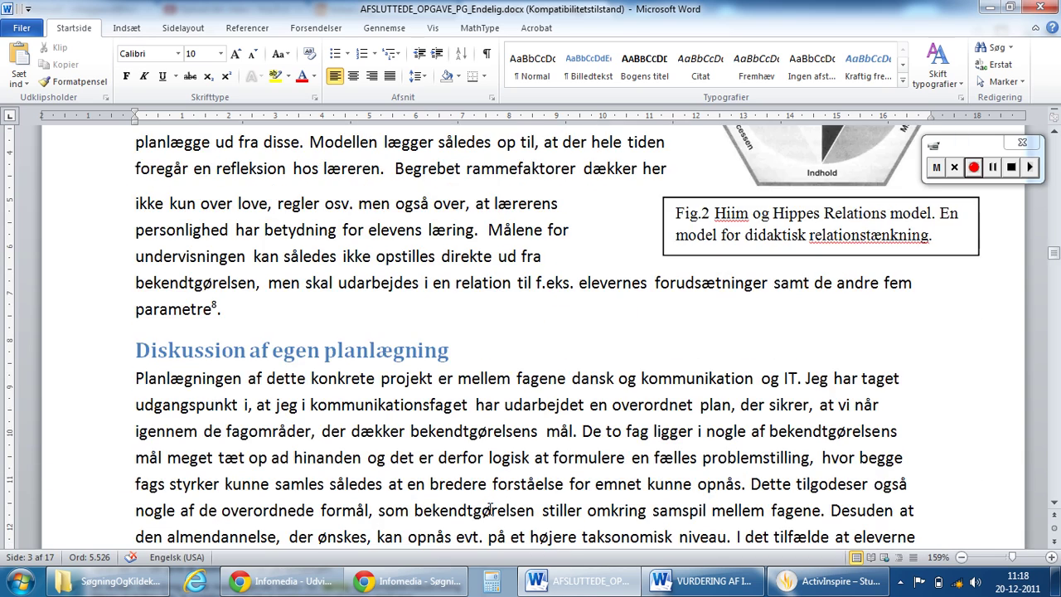
scroll(519, 504, down, 3)
scroll(543, 406, down, 4)
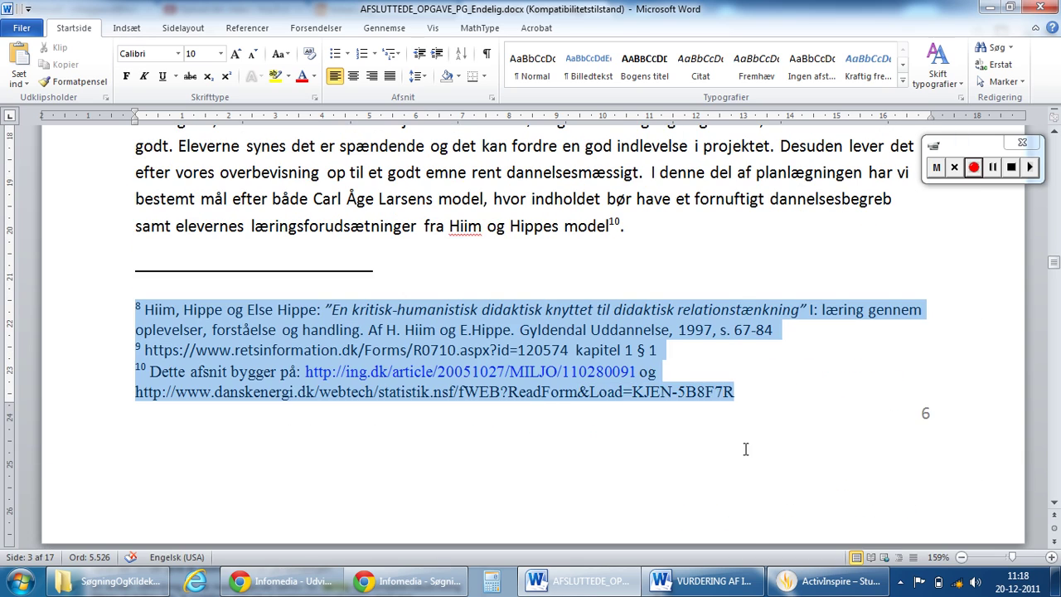
scroll(746, 449, down, 1)
scroll(745, 449, down, 5)
scroll(745, 448, down, 5)
scroll(745, 449, down, 5)
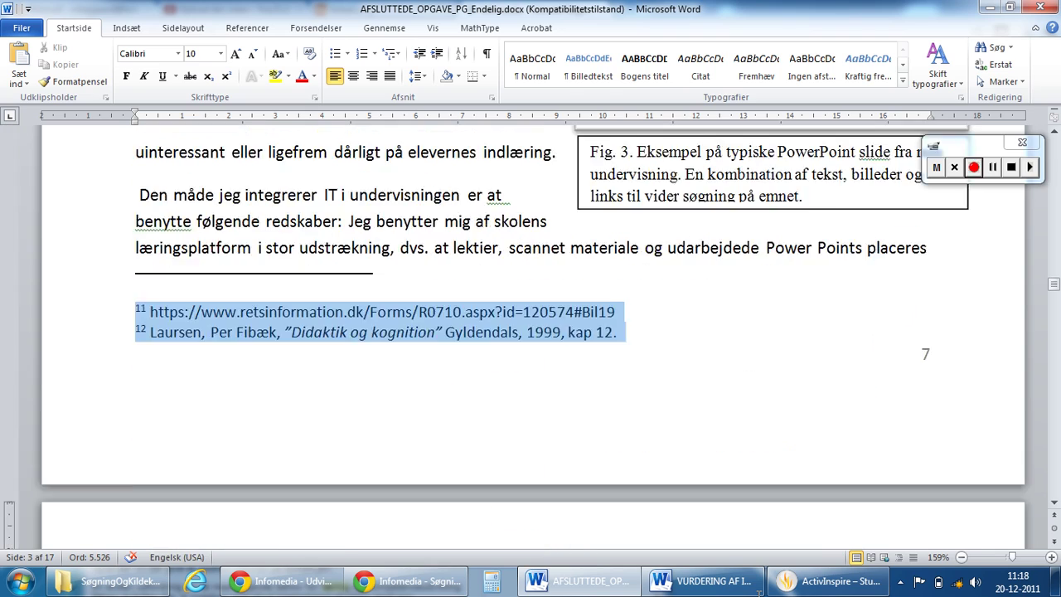
scroll(531, 331, down, 5)
scroll(530, 331, down, 5)
scroll(530, 332, down, 5)
scroll(530, 332, down, 5)
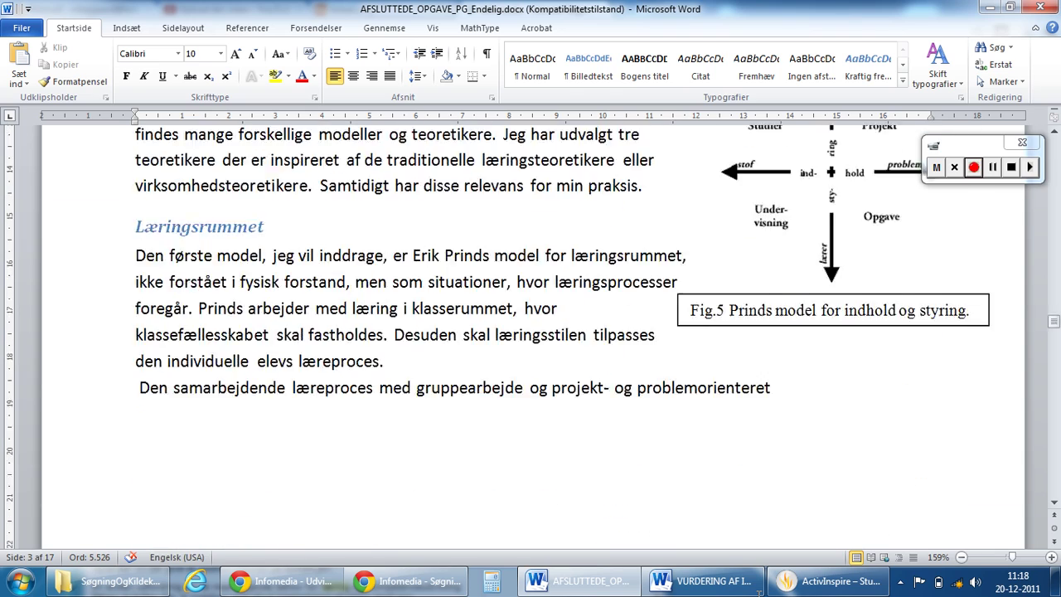
scroll(530, 331, down, 5)
scroll(531, 332, down, 5)
scroll(530, 332, down, 5)
scroll(531, 332, down, 5)
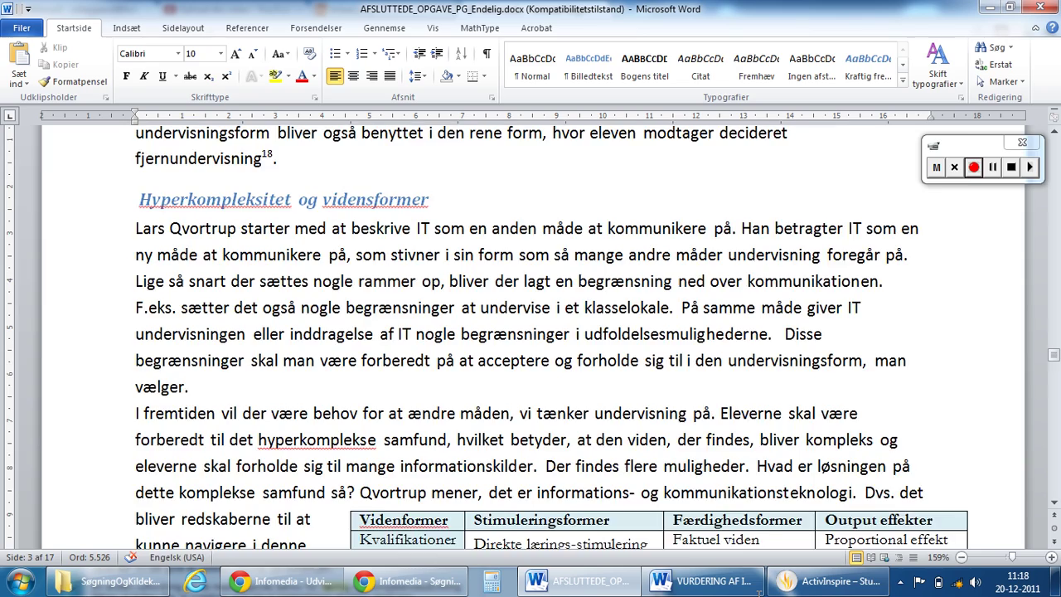
scroll(531, 332, down, 5)
scroll(531, 331, down, 5)
scroll(531, 332, down, 5)
scroll(531, 332, down, 5)
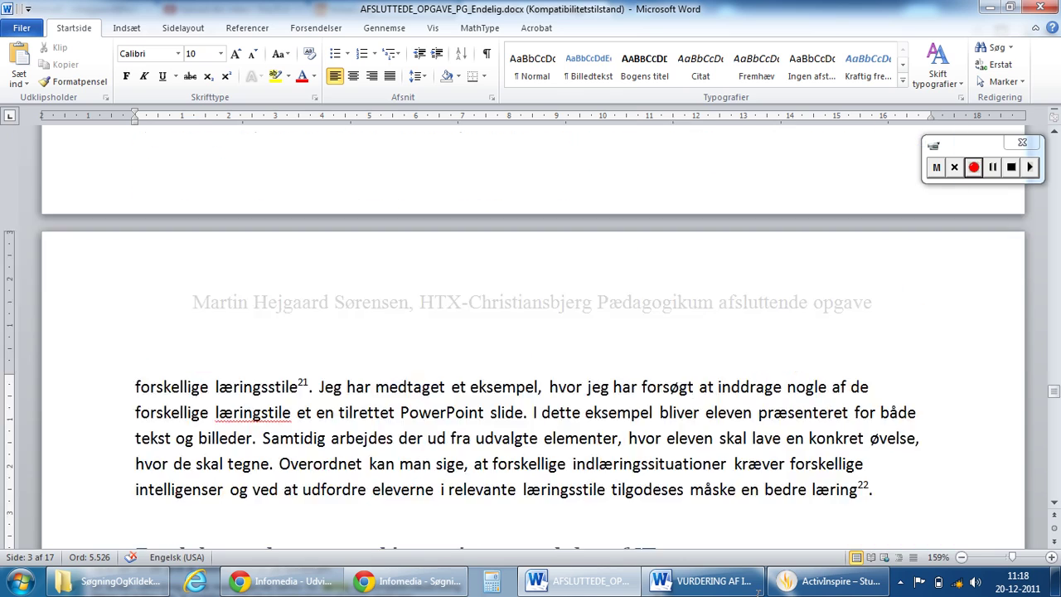
scroll(531, 332, down, 5)
scroll(531, 332, down, 5)
scroll(531, 332, down, 5)
scroll(530, 332, down, 5)
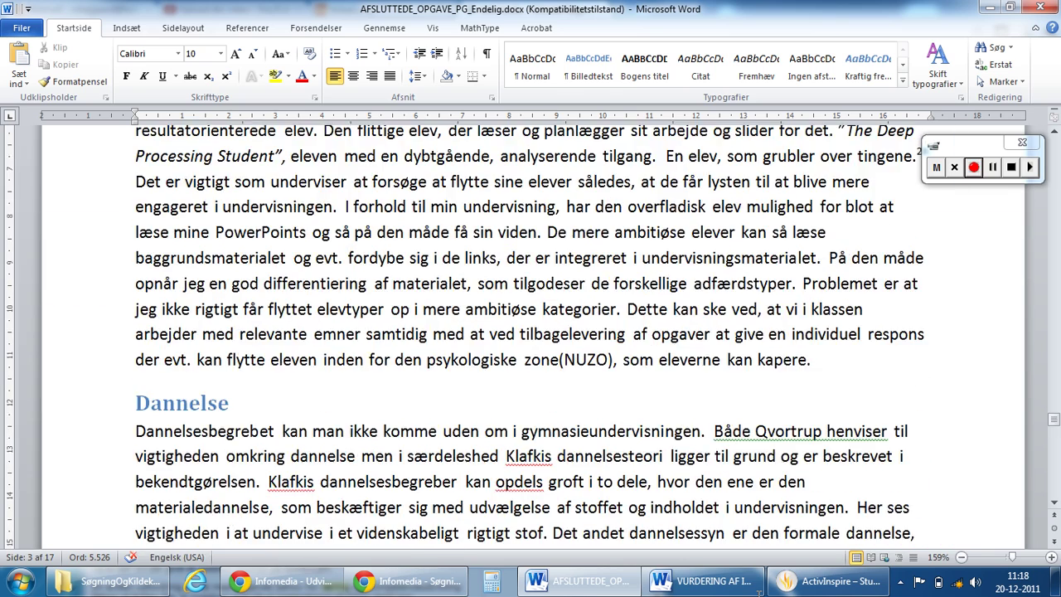
scroll(741, 394, down, 5)
scroll(740, 395, down, 5)
scroll(741, 394, down, 5)
scroll(741, 395, down, 5)
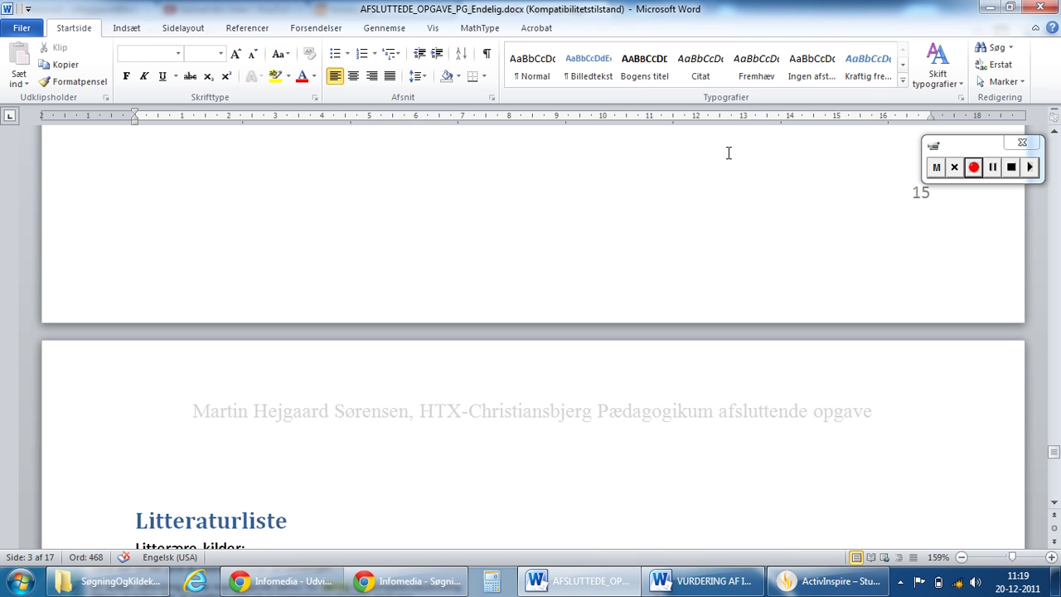
Step: Paste the copied footnote references on the empty line after the figure list at the document's end
click(1054, 501)
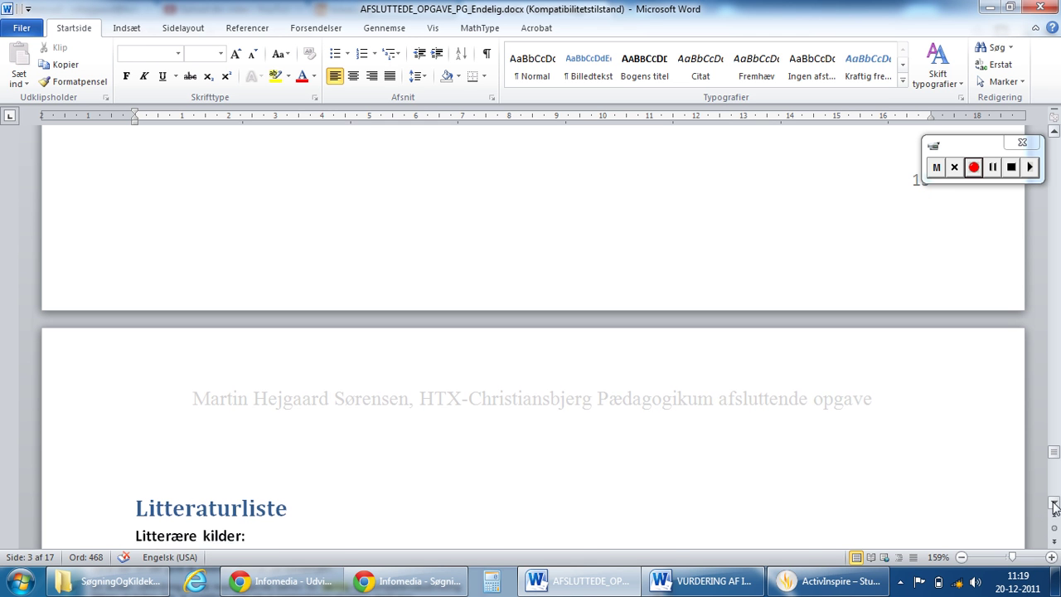
drag(1055, 452, 1057, 530)
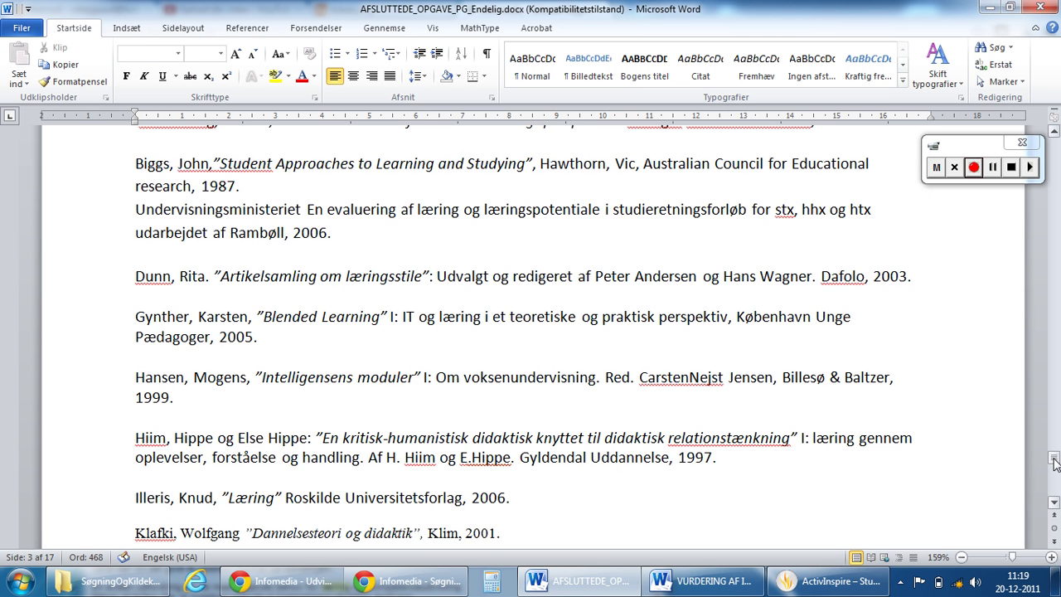
click(288, 235)
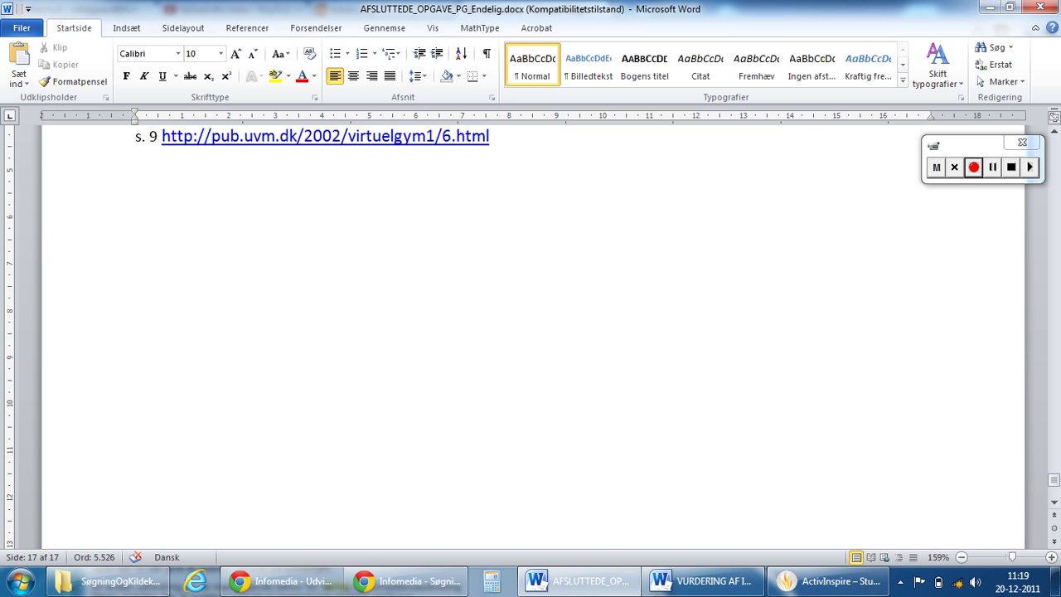
key(ctrl+v)
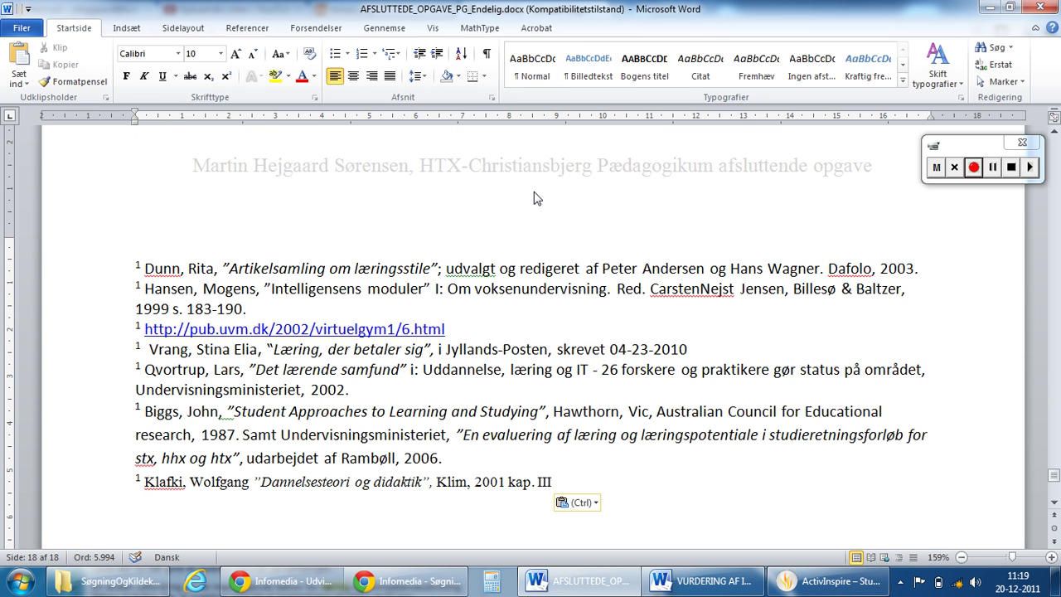
Step: Delete everything from the pasted footnote block to the end of the document
scroll(534, 197, up, 6)
scroll(534, 197, up, 3)
scroll(534, 198, up, 3)
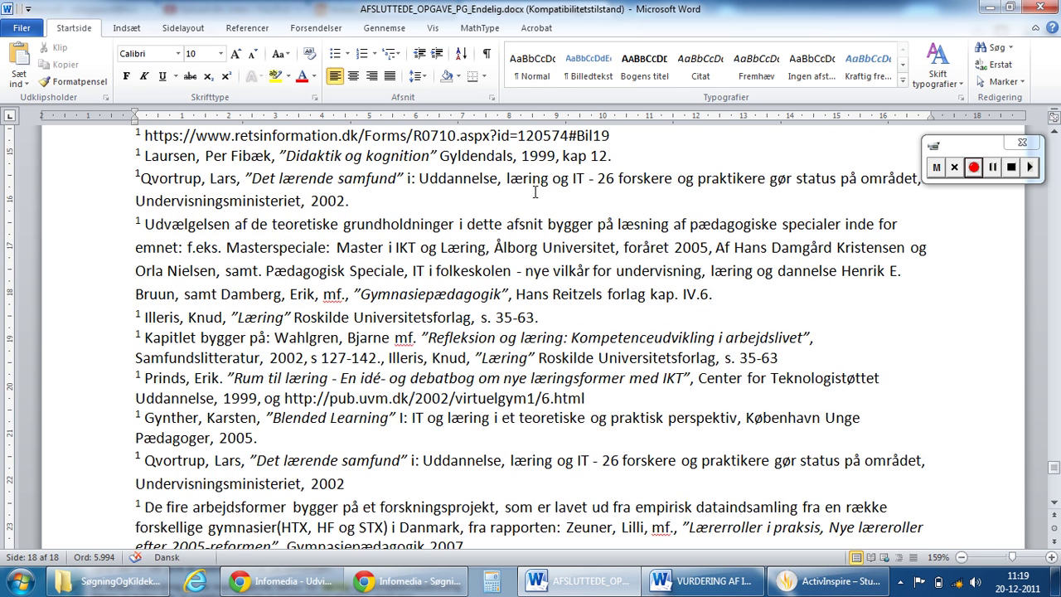
scroll(534, 192, up, 2)
scroll(534, 190, up, 3)
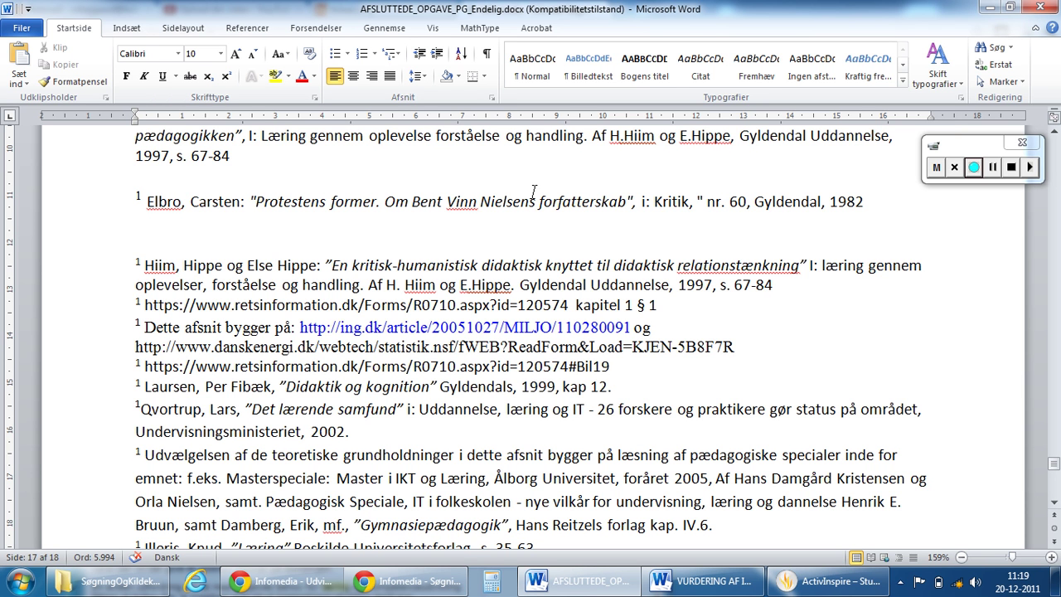
key(ctrl+shift+End)
key(Delete)
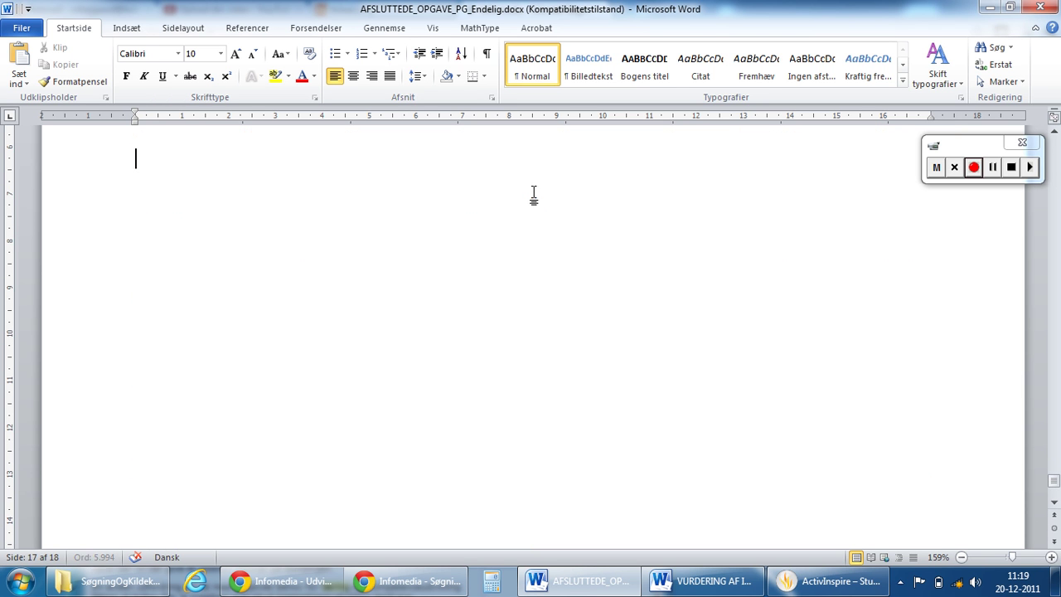
Step: Page up to the Litteraturliste heading and place the caret after '2007.' in the Ankersborg entry
click(1053, 158)
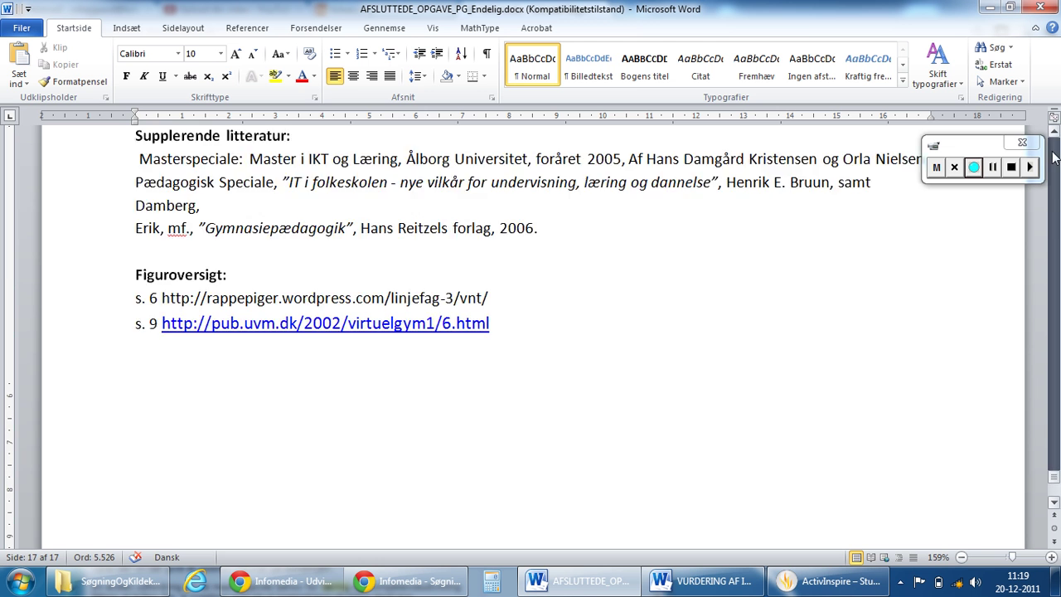
click(1053, 154)
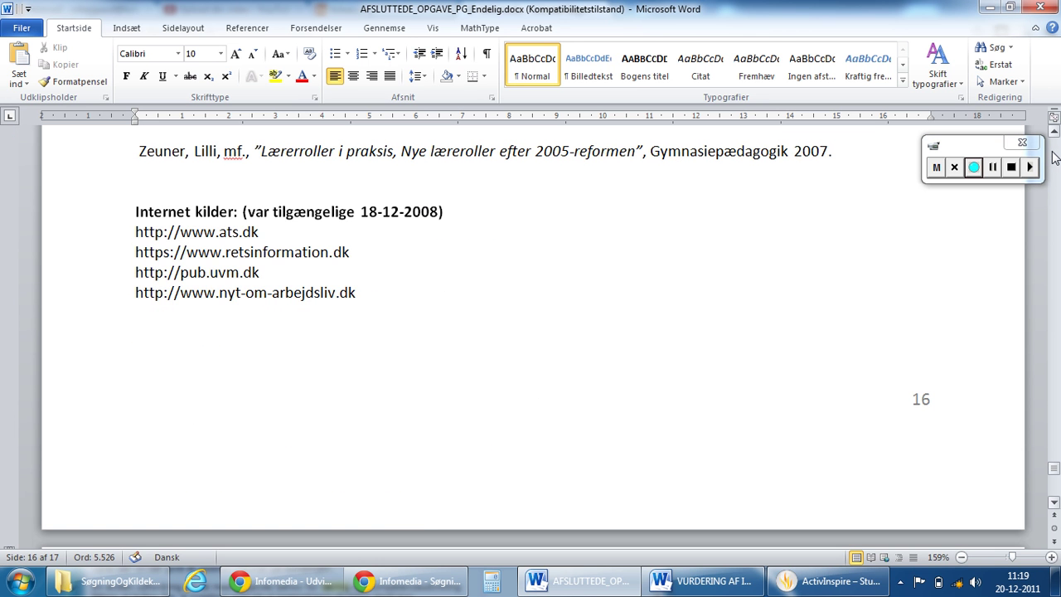
click(1053, 157)
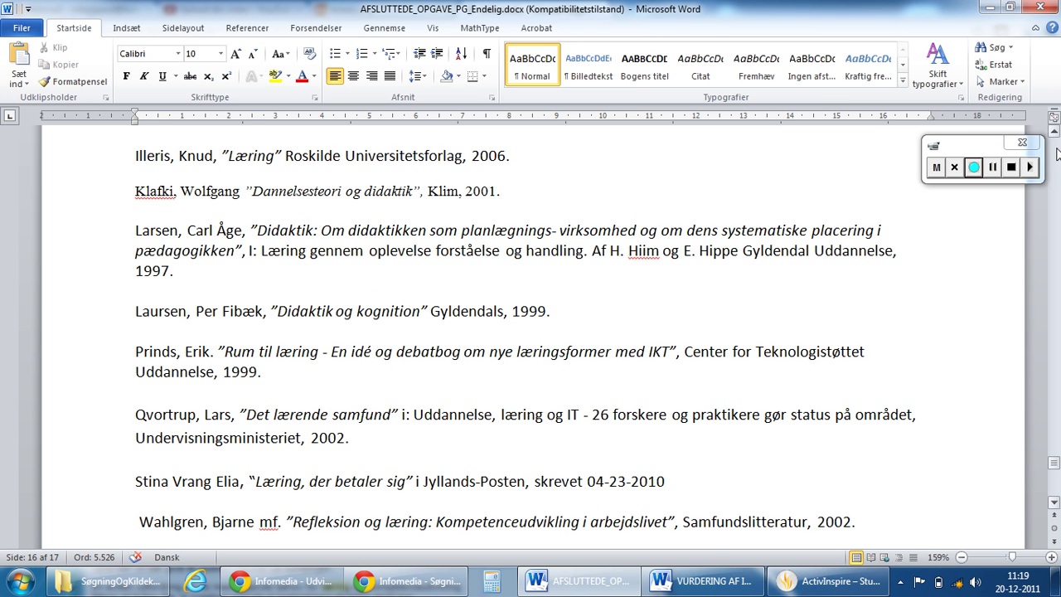
click(1053, 154)
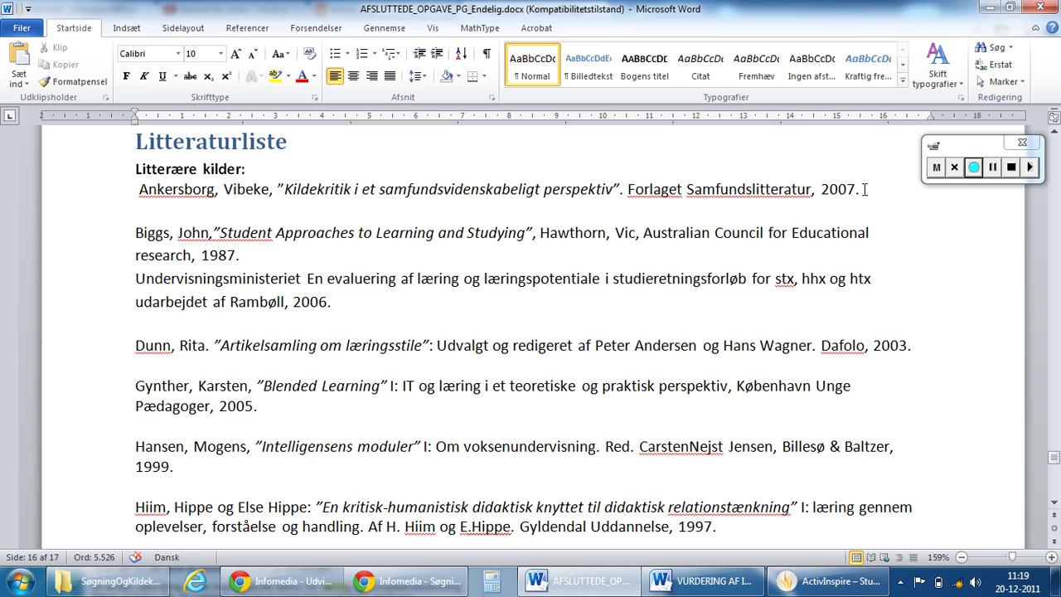
click(864, 189)
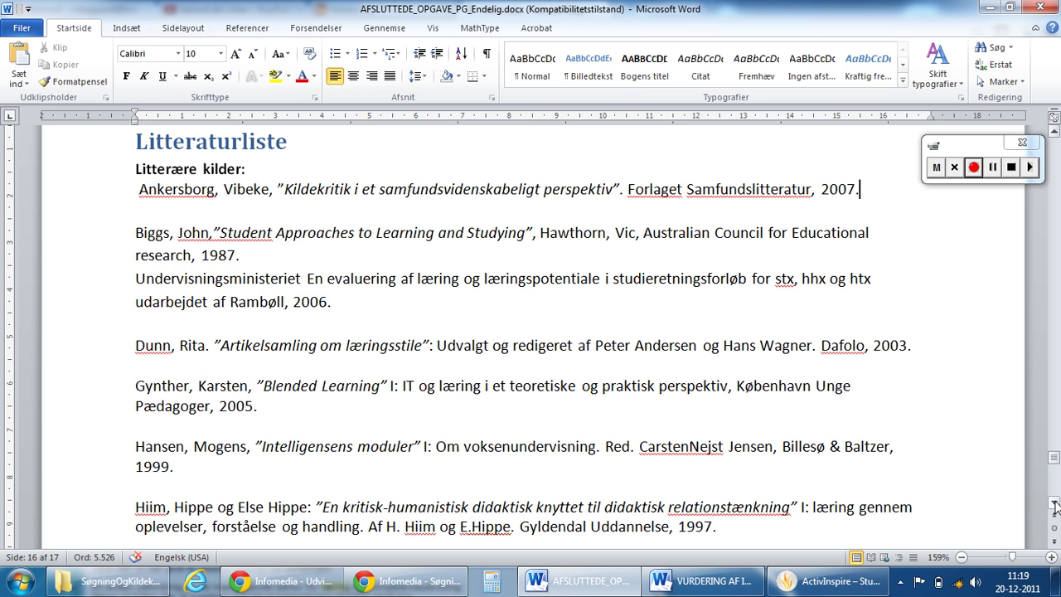
Step: Switch the input language to Danish and select the literary sources from Ankersborg through Zeuner
click(1054, 502)
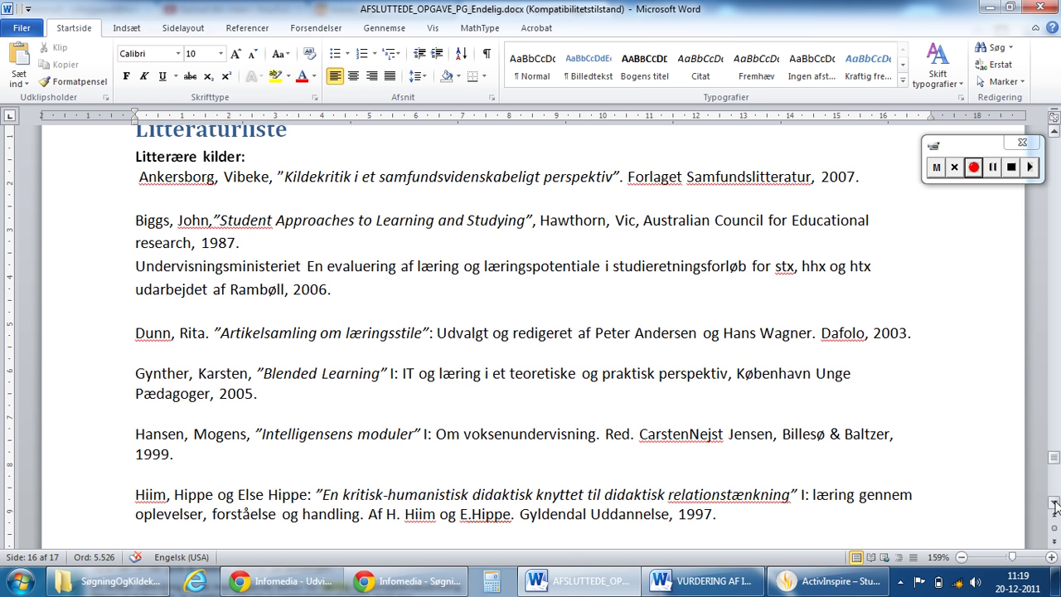
drag(1054, 503, 1055, 503)
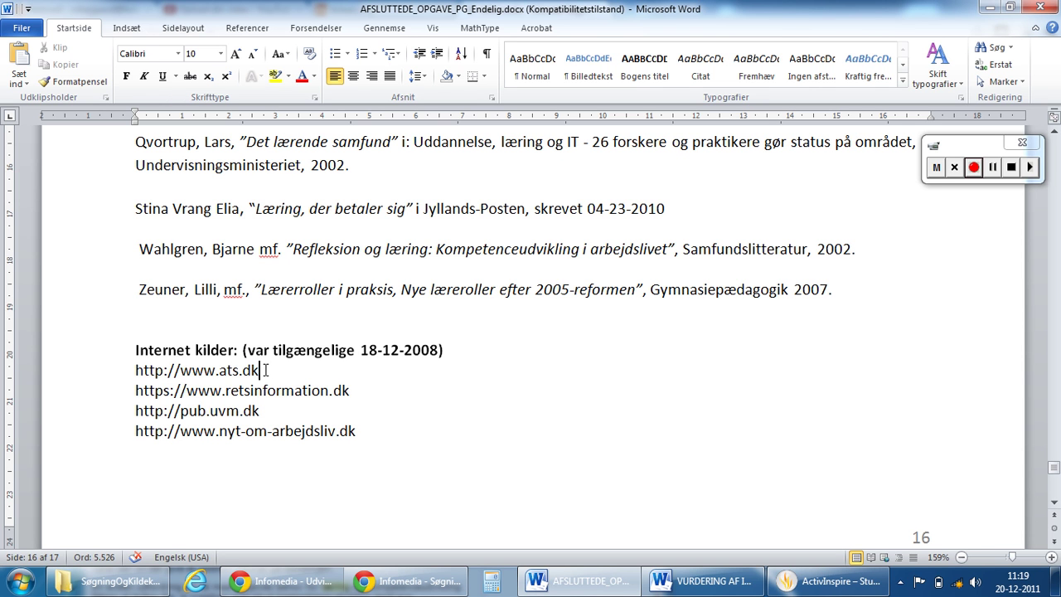
key(alt+shift)
drag(1054, 469, 1058, 454)
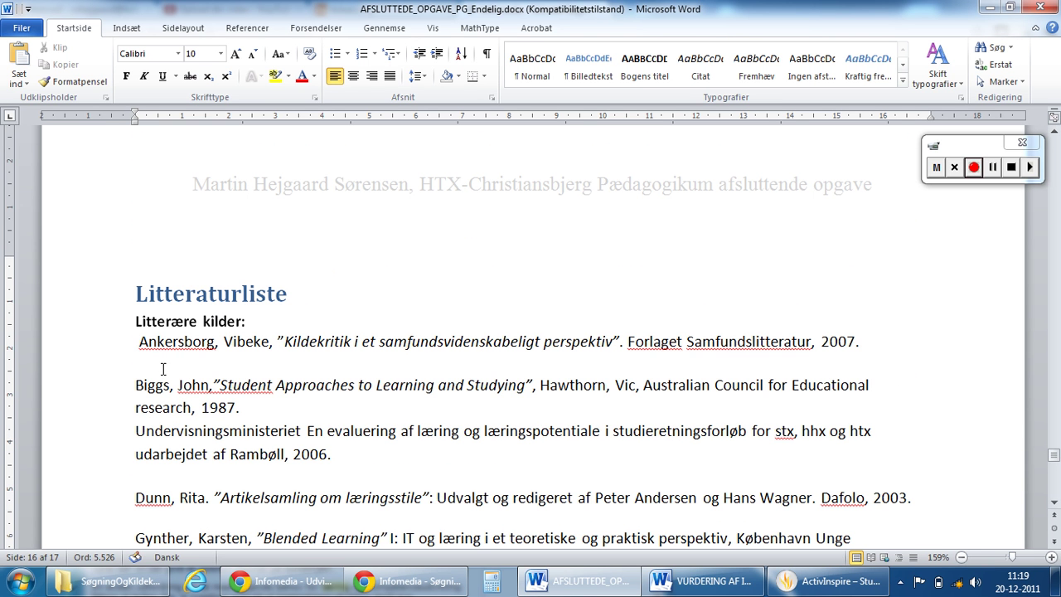
mouse_move(137, 342)
mouse_down()
mouse_move(293, 515)
mouse_move(303, 554)
mouse_move(393, 538)
mouse_move(486, 487)
mouse_up()
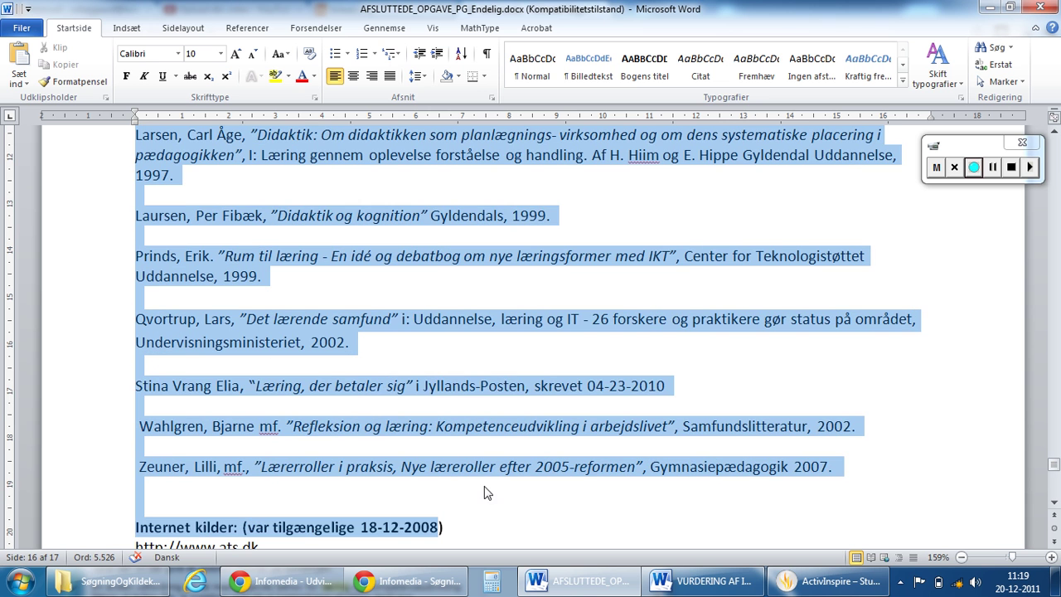
click(461, 53)
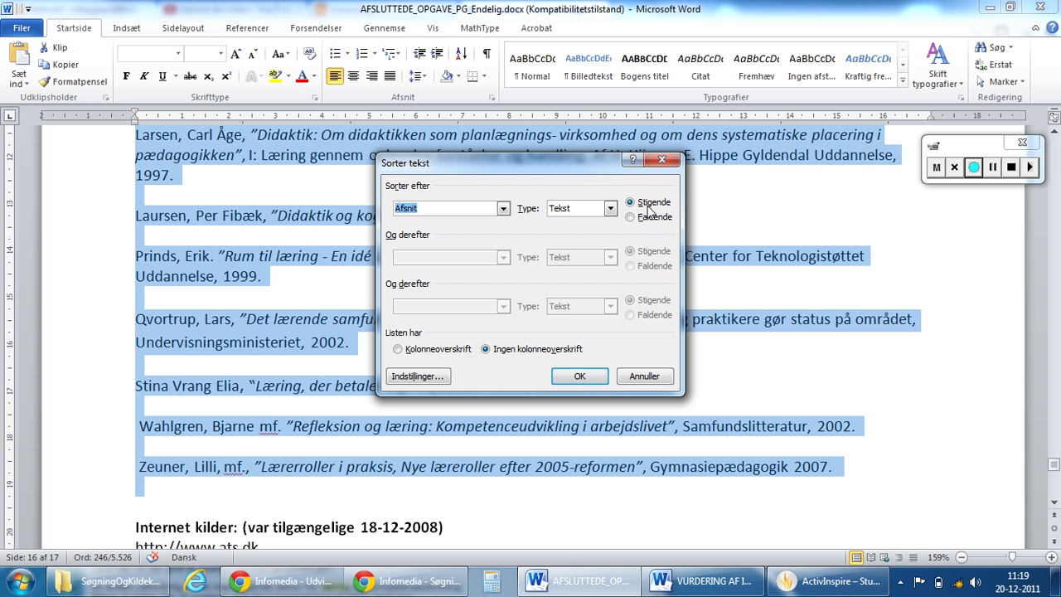
click(663, 378)
click(583, 386)
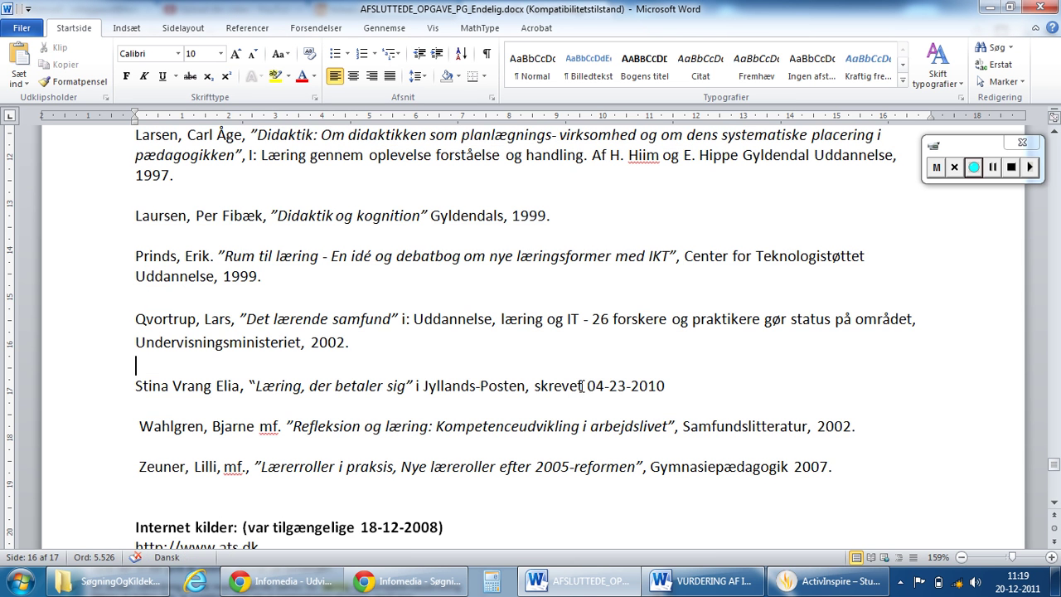
scroll(583, 385, up, 2)
scroll(583, 386, up, 1)
scroll(583, 385, up, 2)
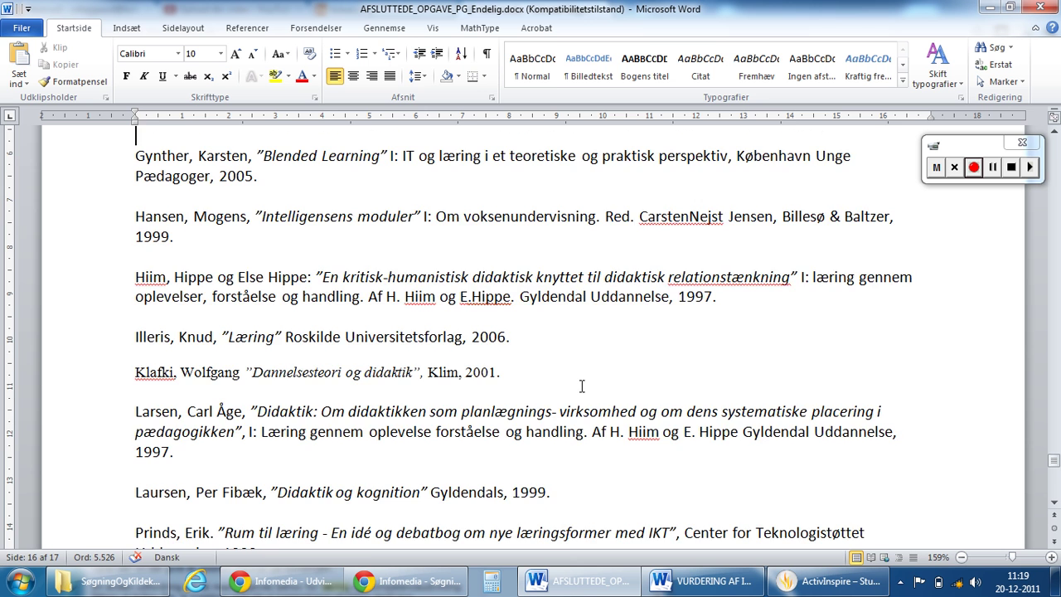
key(Up)
key(Up)
key(Up)
key(Up)
key(Up)
key(Up)
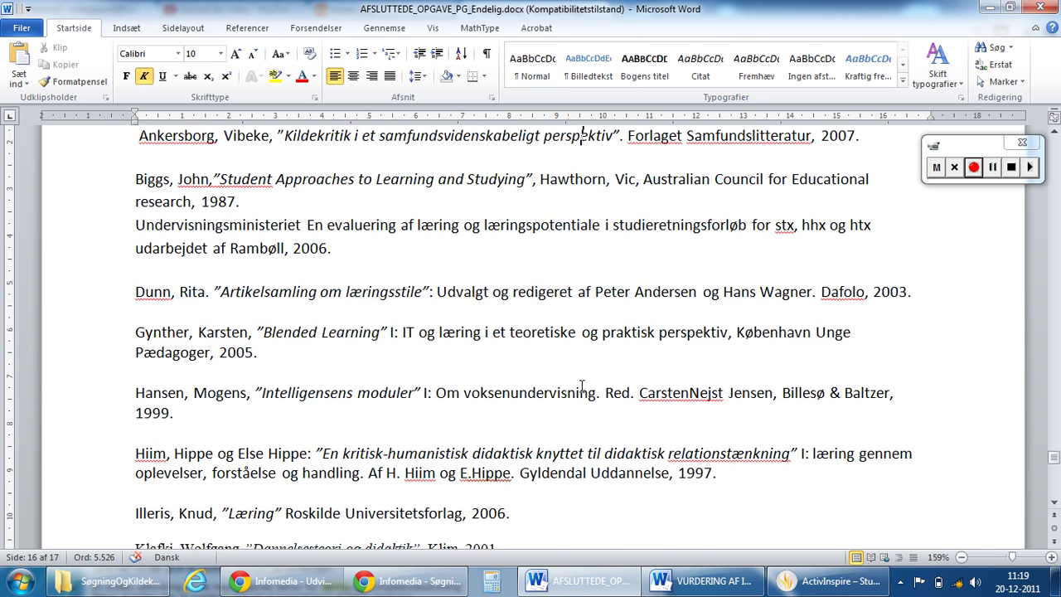
key(Up)
key(Up)
key(Down)
key(Down)
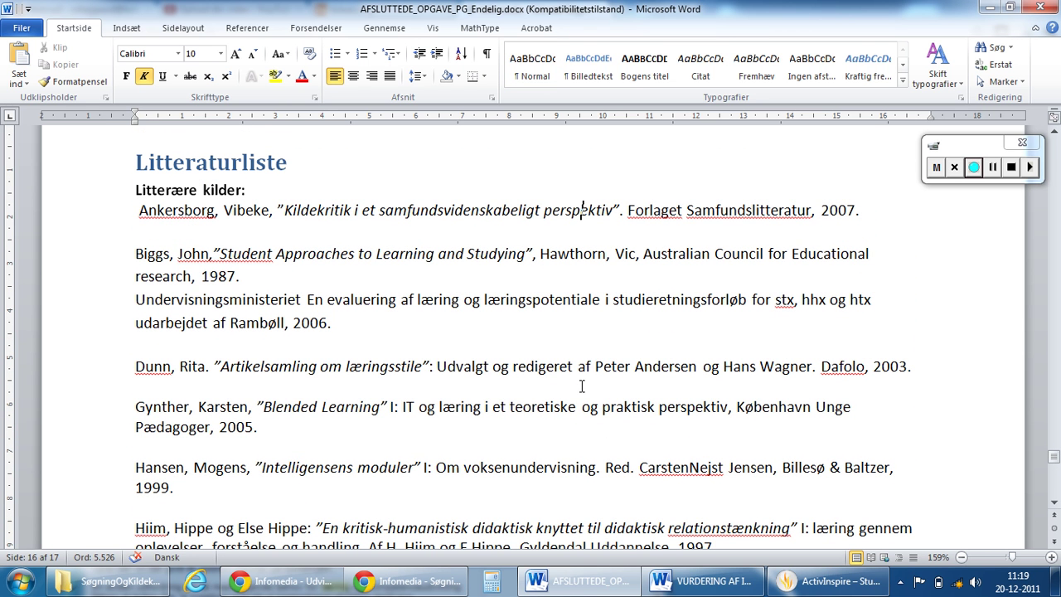
key(Down)
key(Down)
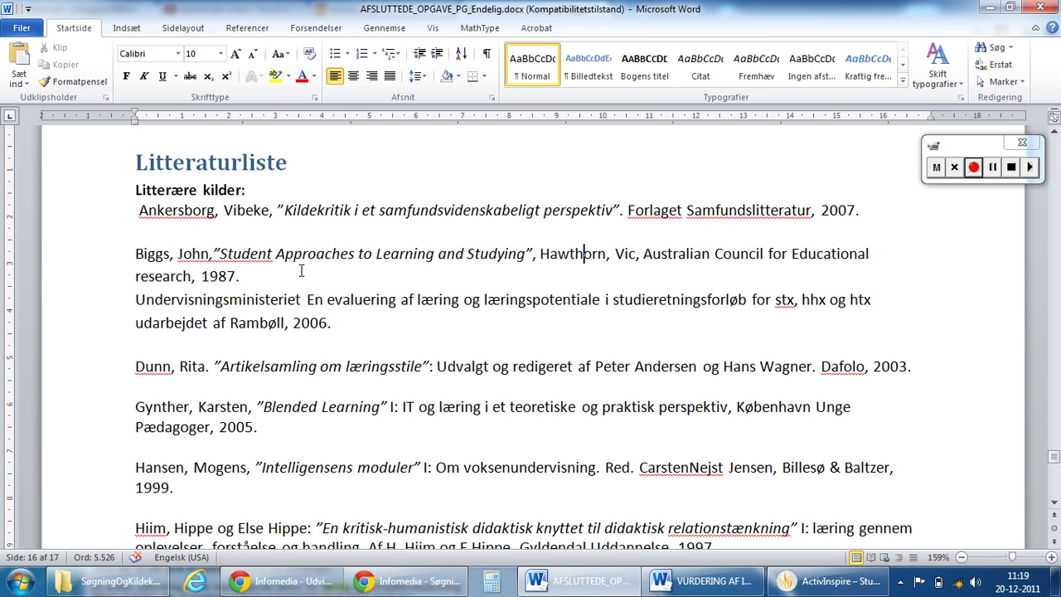
key(Down)
click(213, 392)
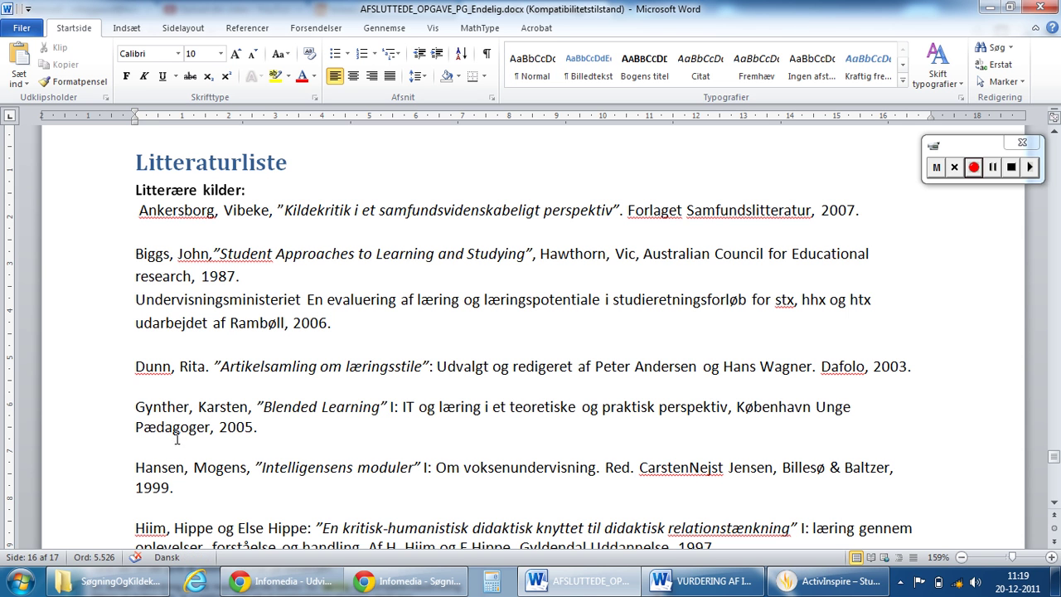
click(165, 448)
key(Down)
key(Down)
key(Down)
key(Down)
key(Down)
key(Down)
key(Down)
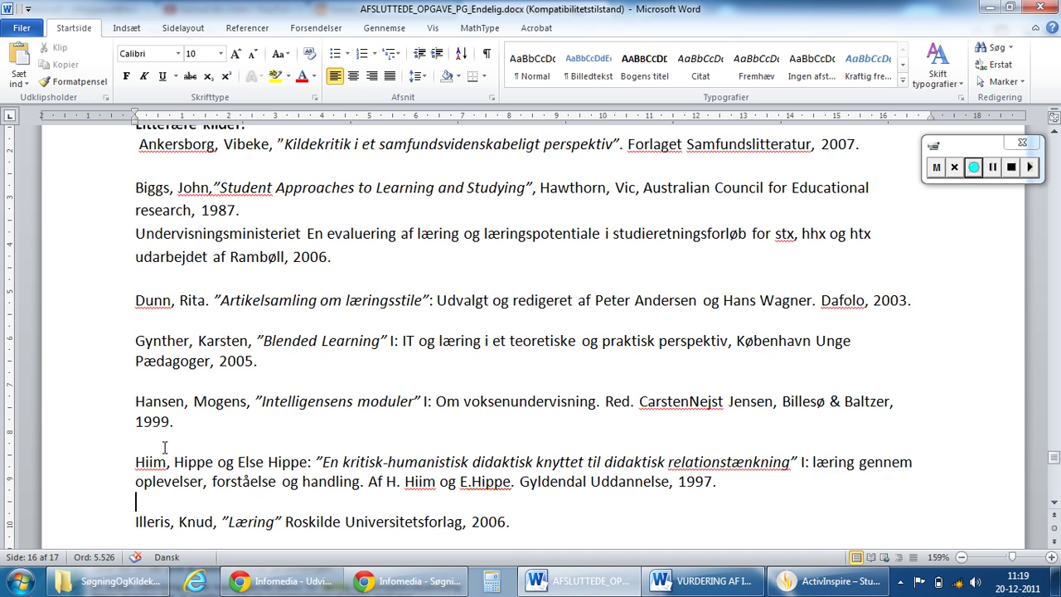
key(Down)
key(Down)
key(Down)
key(Down)
key(Down)
key(Up)
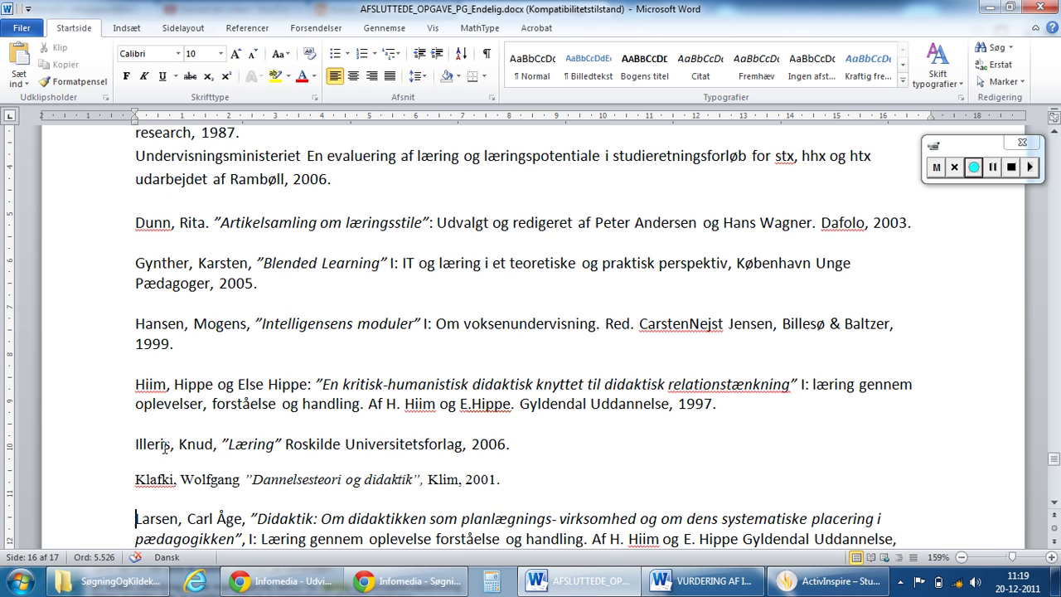
key(Up)
key(Up)
key(Down)
key(Down)
key(Down)
key(Down)
key(Down)
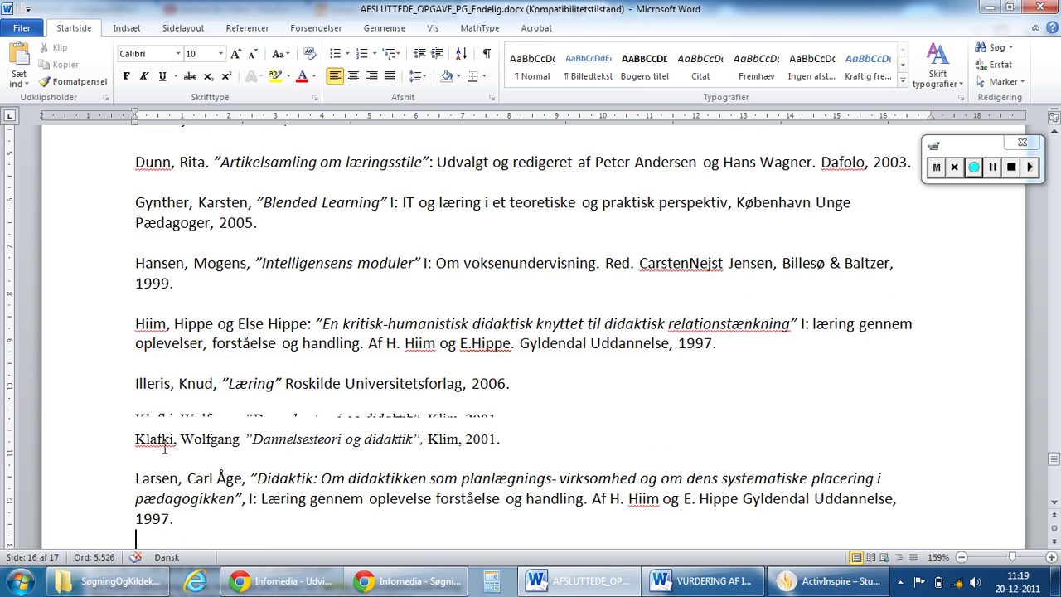
key(Down)
key(Down)
key(Down)
key(Down)
key(Down)
key(Down)
key(Down)
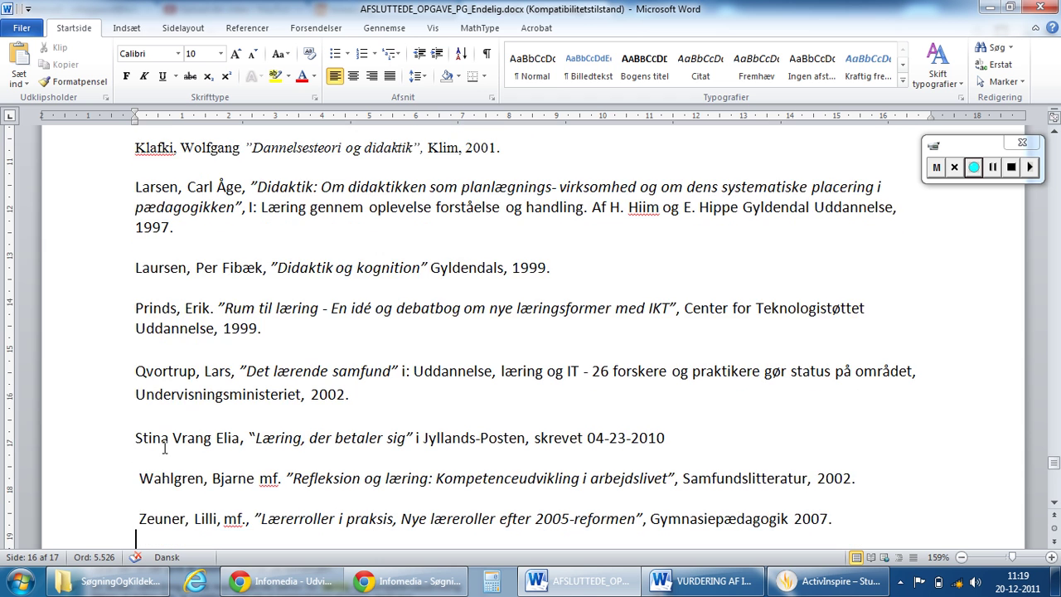
key(Down)
key(Down)
key(Down)
key(Down)
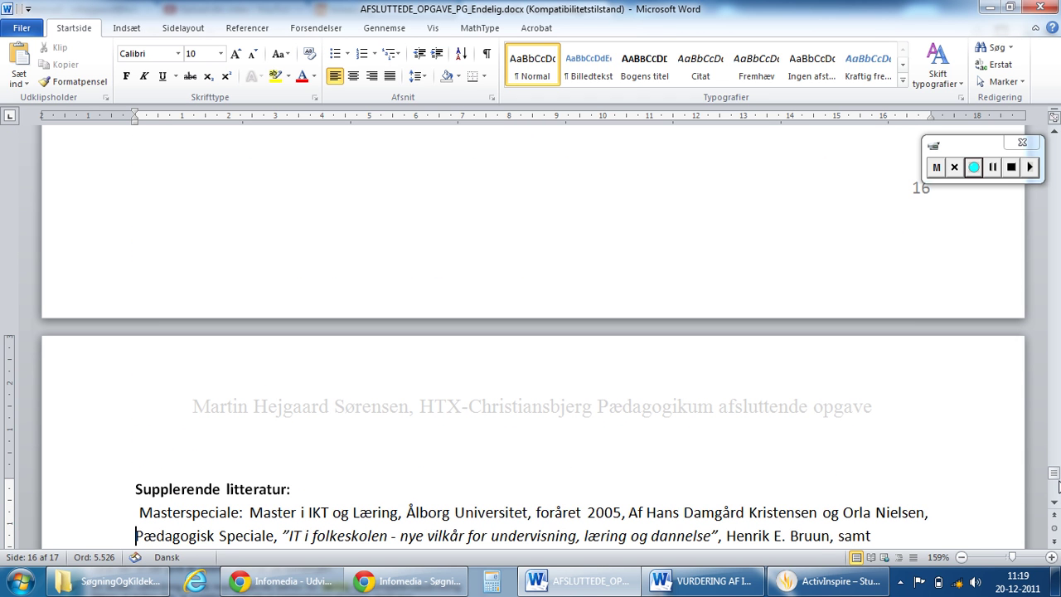
Step: Navigate back to page 5 and the Fig. 1 planning model caption in Teori inden for planlægning
click(1054, 502)
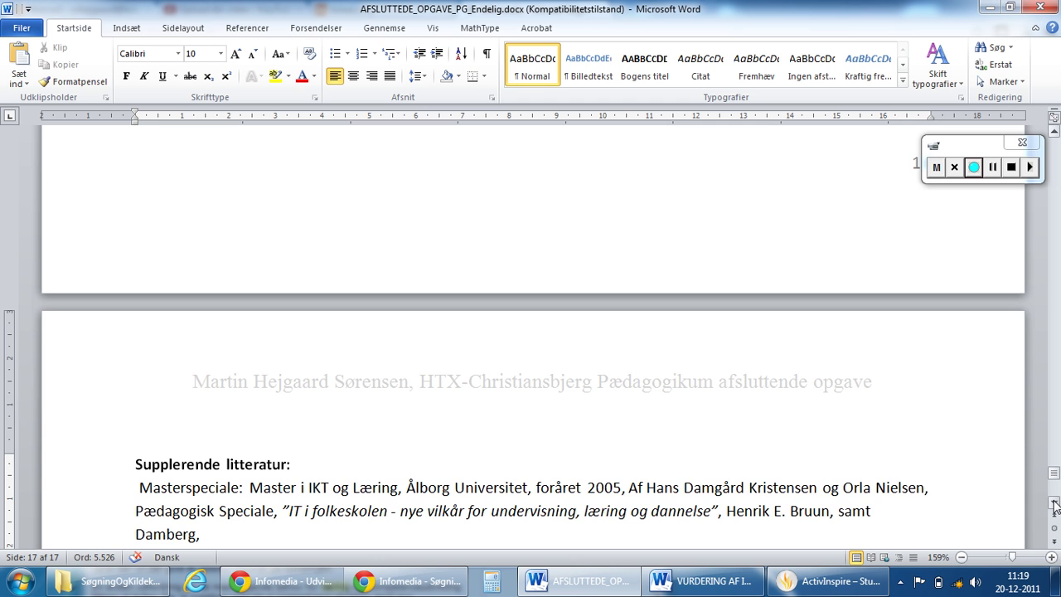
scroll(1054, 505, down, 4)
scroll(581, 373, down, 2)
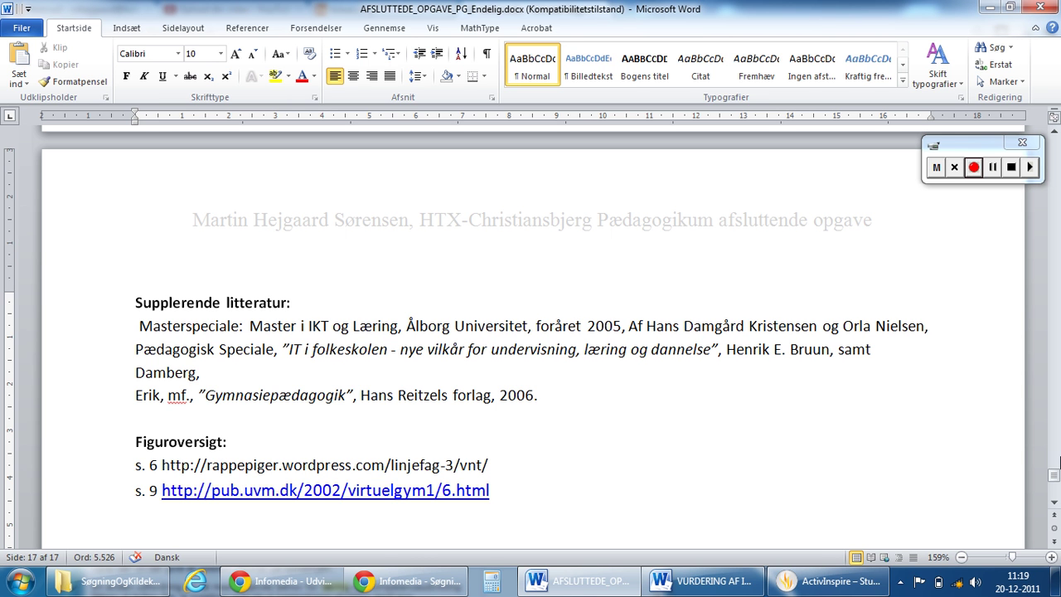
mouse_move(1054, 474)
mouse_down()
mouse_move(1060, 235)
mouse_move(880, 307)
mouse_up()
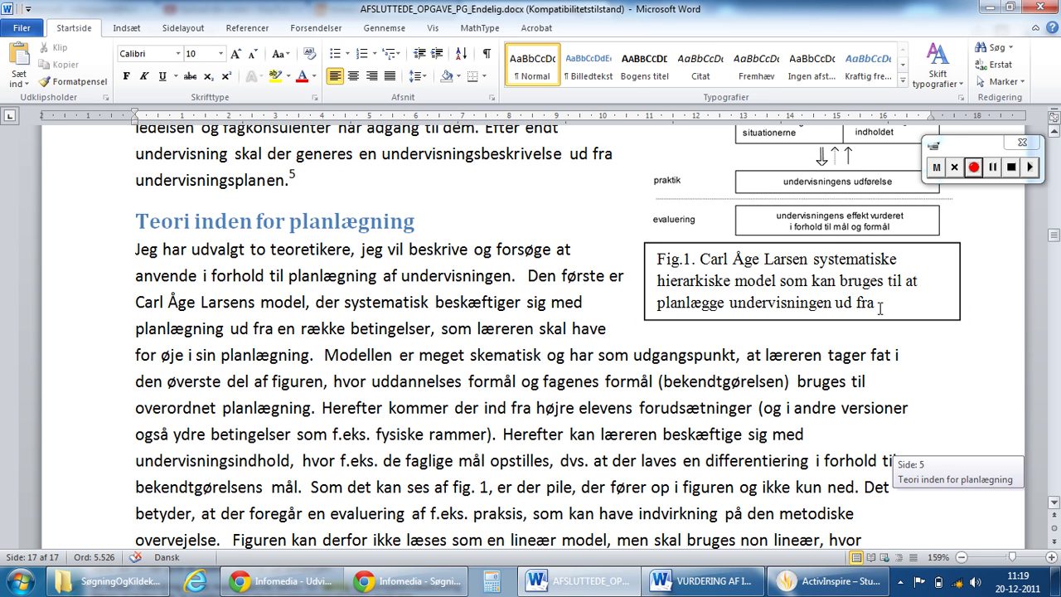
Step: Place the caret at the end of the Fig. 1 planning model caption
click(880, 307)
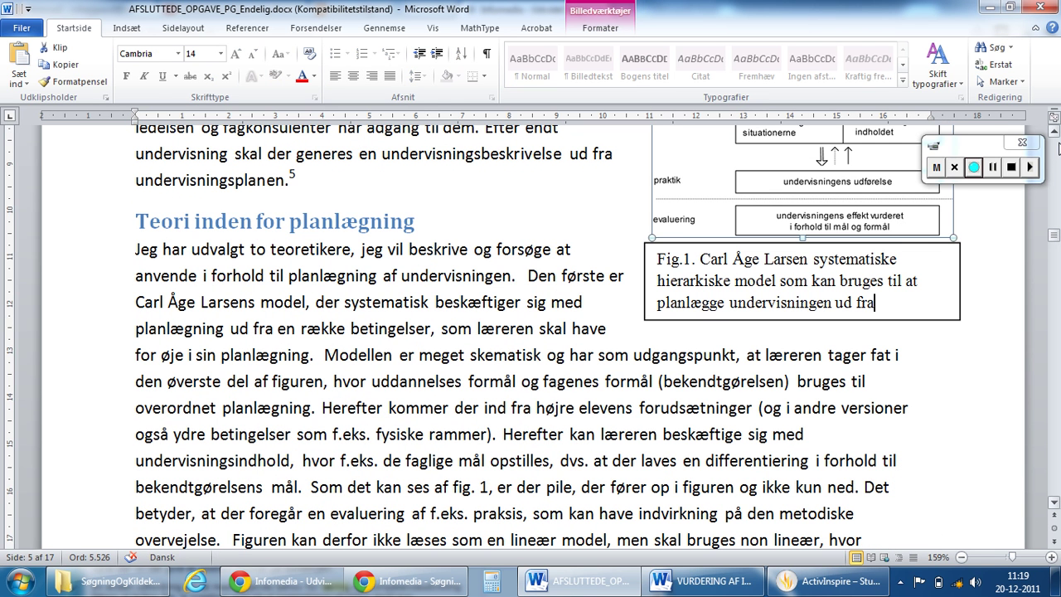
click(1055, 132)
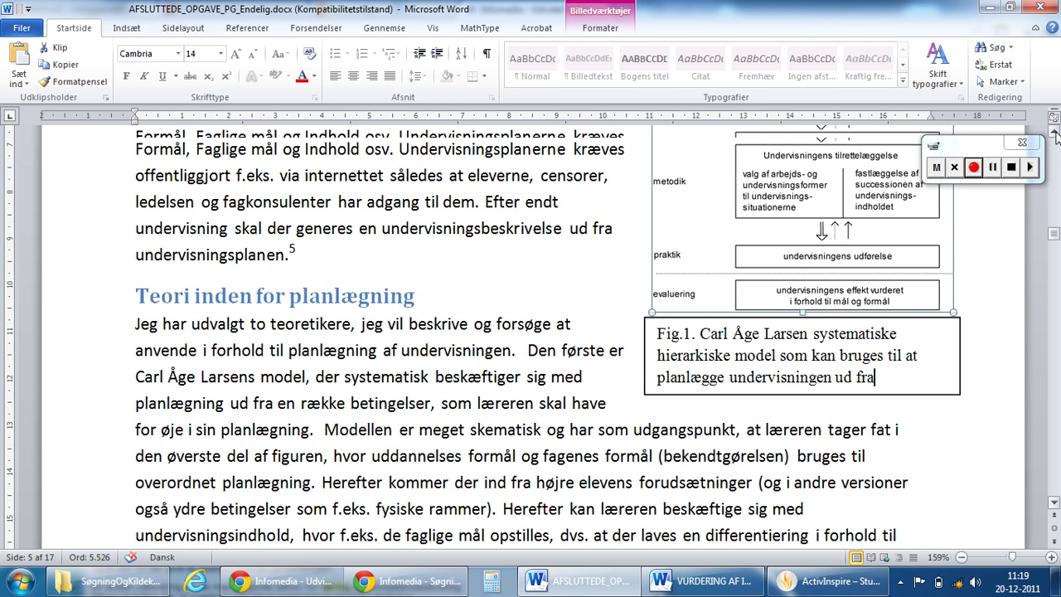
click(1055, 133)
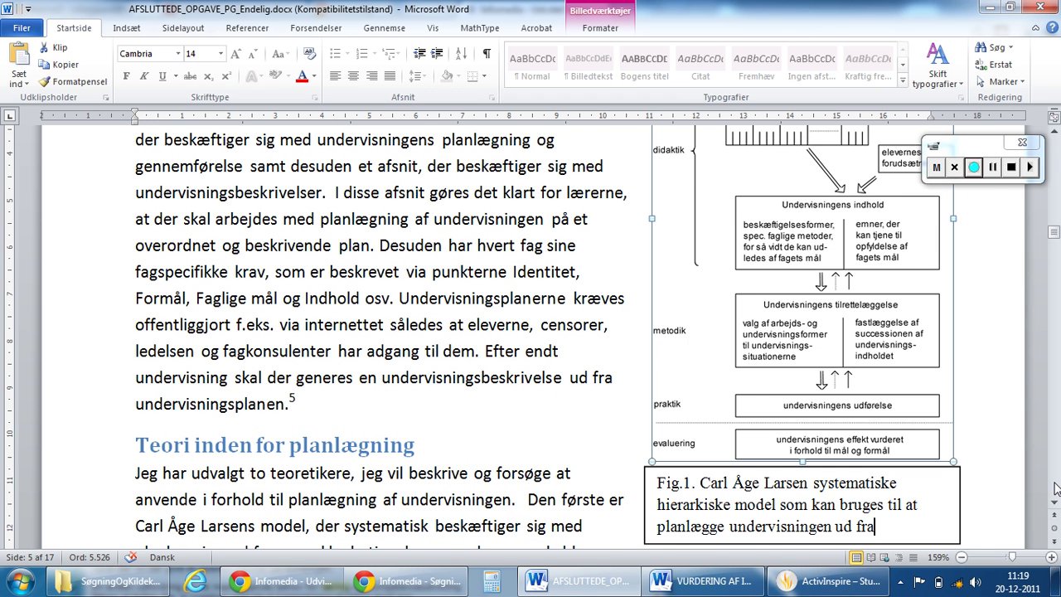
Step: Review the footnotes on pages 5–8, then move to the Litteraturliste at the Ankersborg 2007 entry
scroll(1056, 488, down, 5)
scroll(1056, 488, down, 5)
scroll(1056, 488, down, 4)
scroll(1056, 489, down, 1)
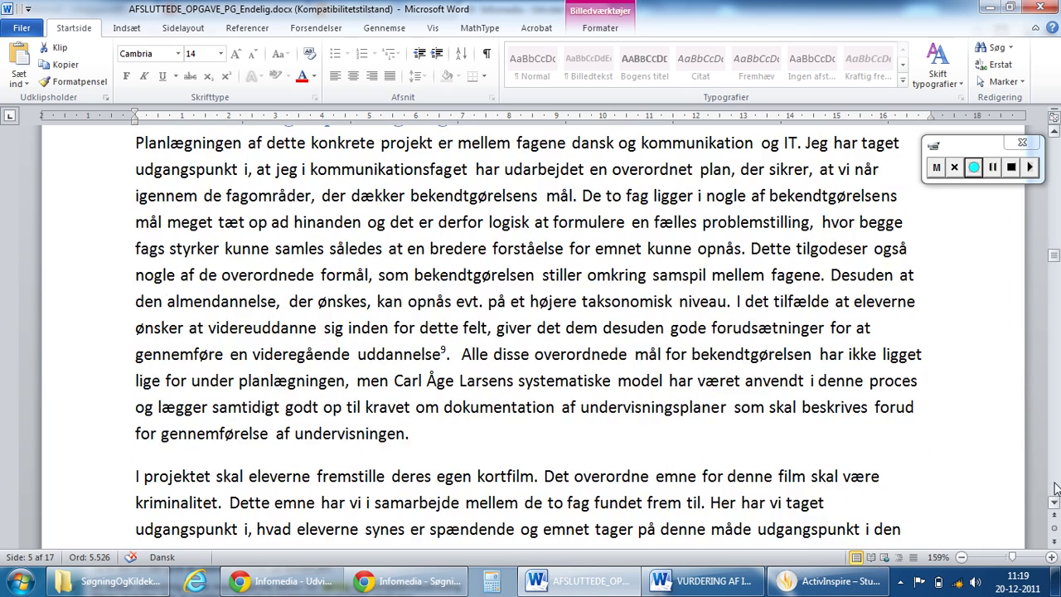
scroll(1056, 488, down, 5)
scroll(1056, 488, down, 4)
scroll(1056, 488, down, 5)
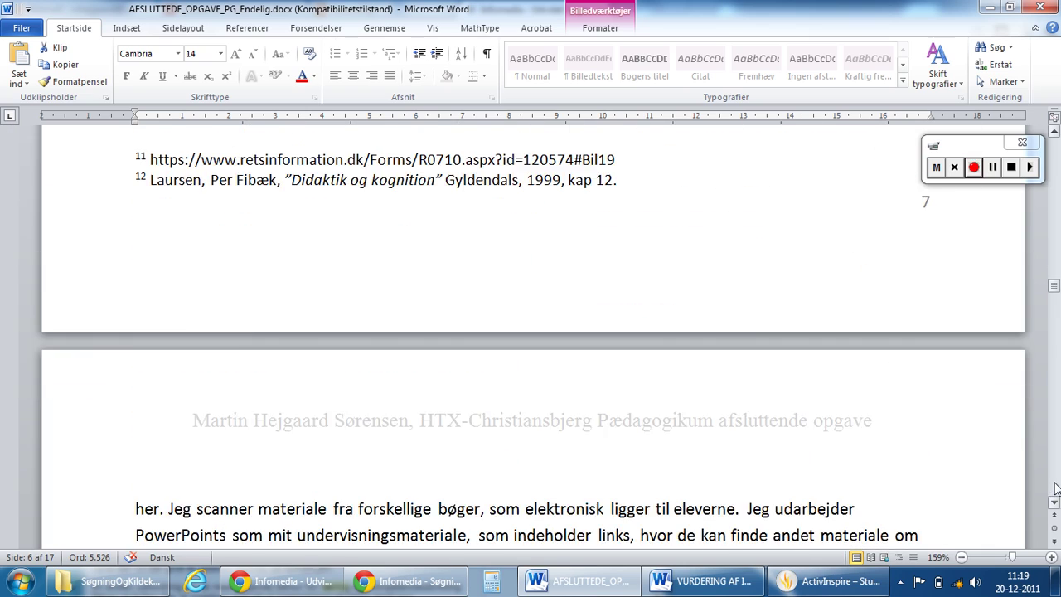
scroll(1057, 488, down, 5)
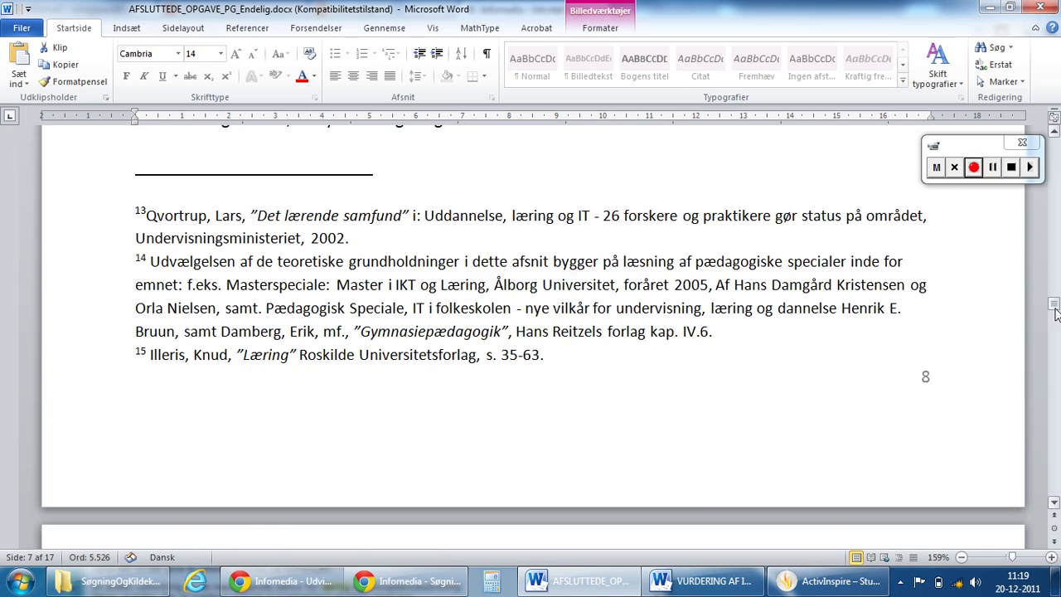
drag(1058, 318, 1058, 464)
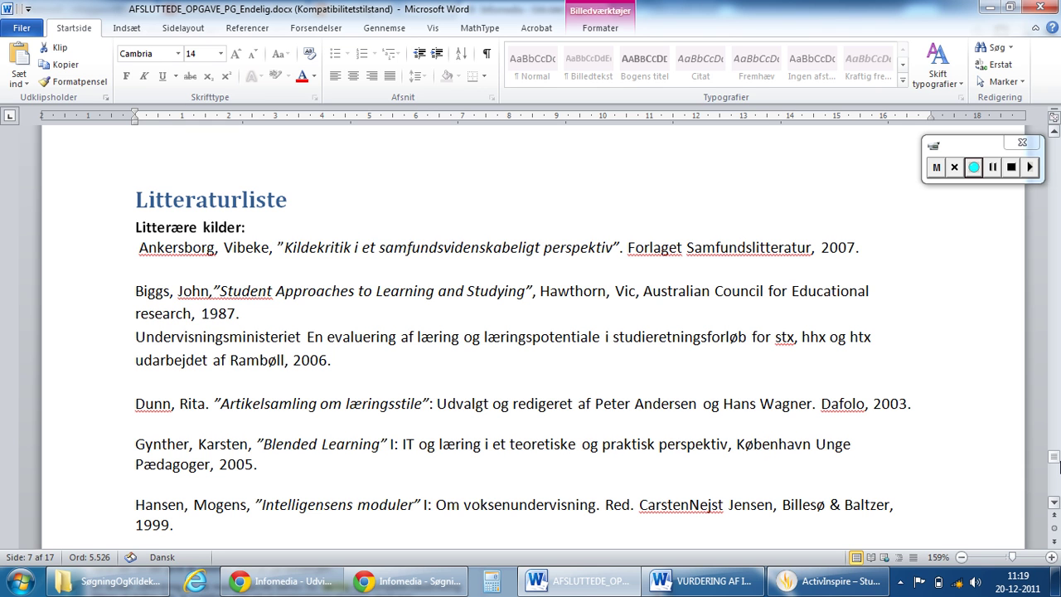